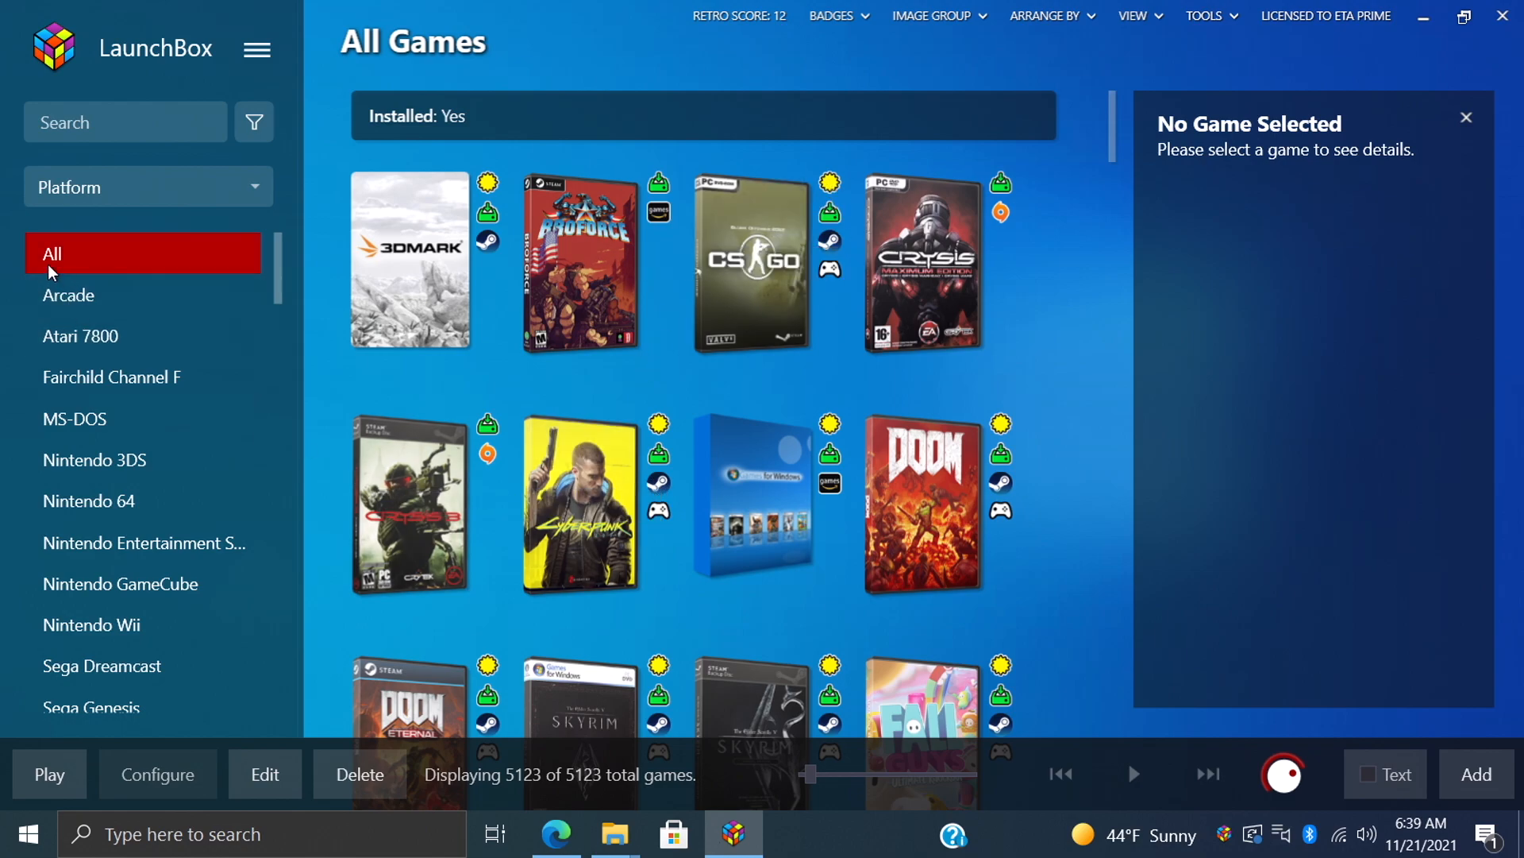
pyautogui.scroll(-1, 672, 354)
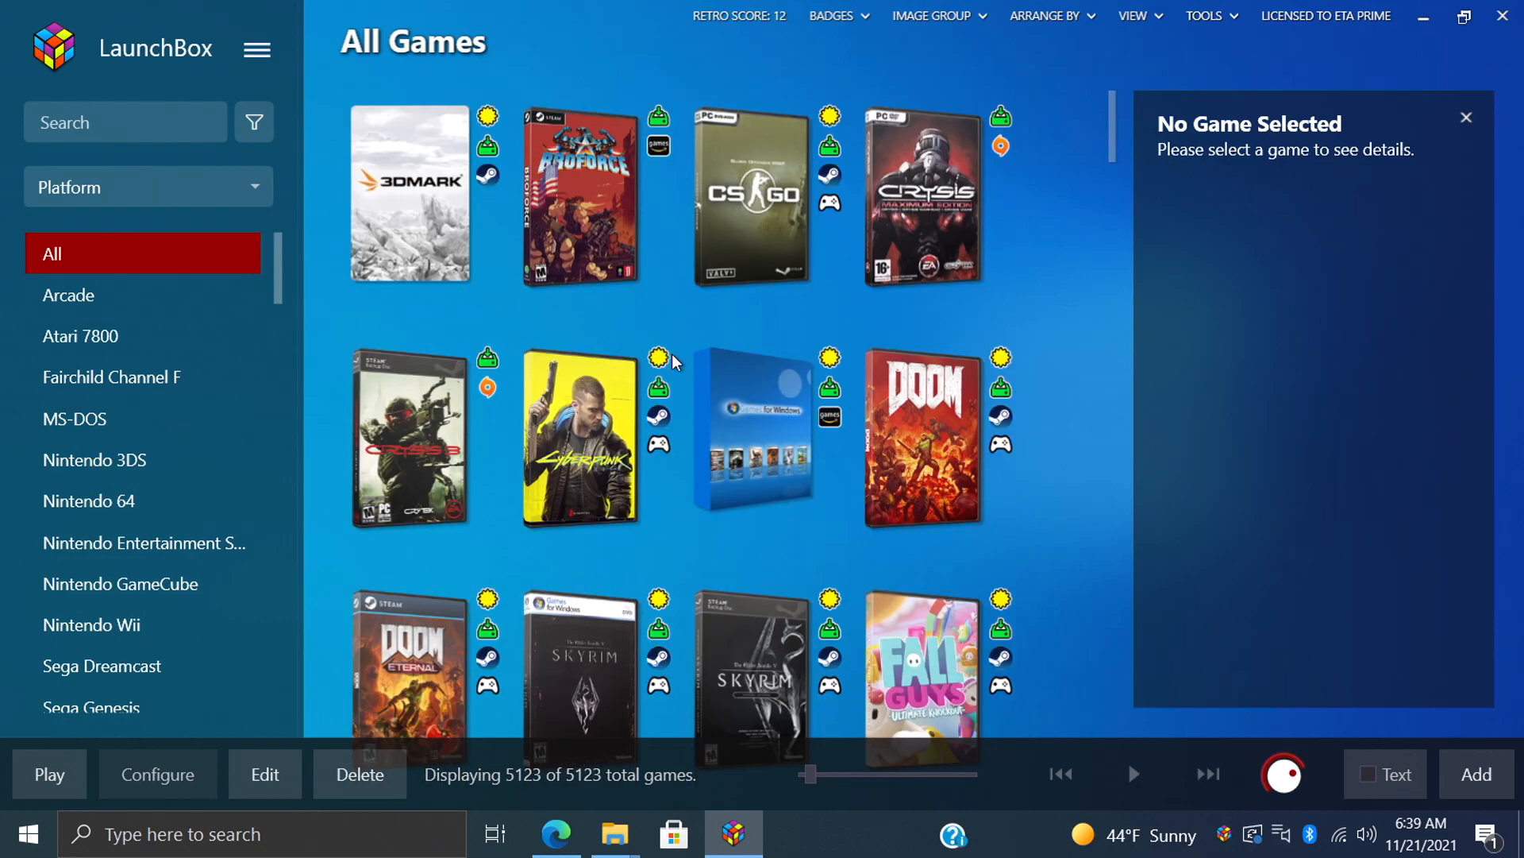
pyautogui.scroll(-2, 672, 372)
pyautogui.scroll(3, 672, 389)
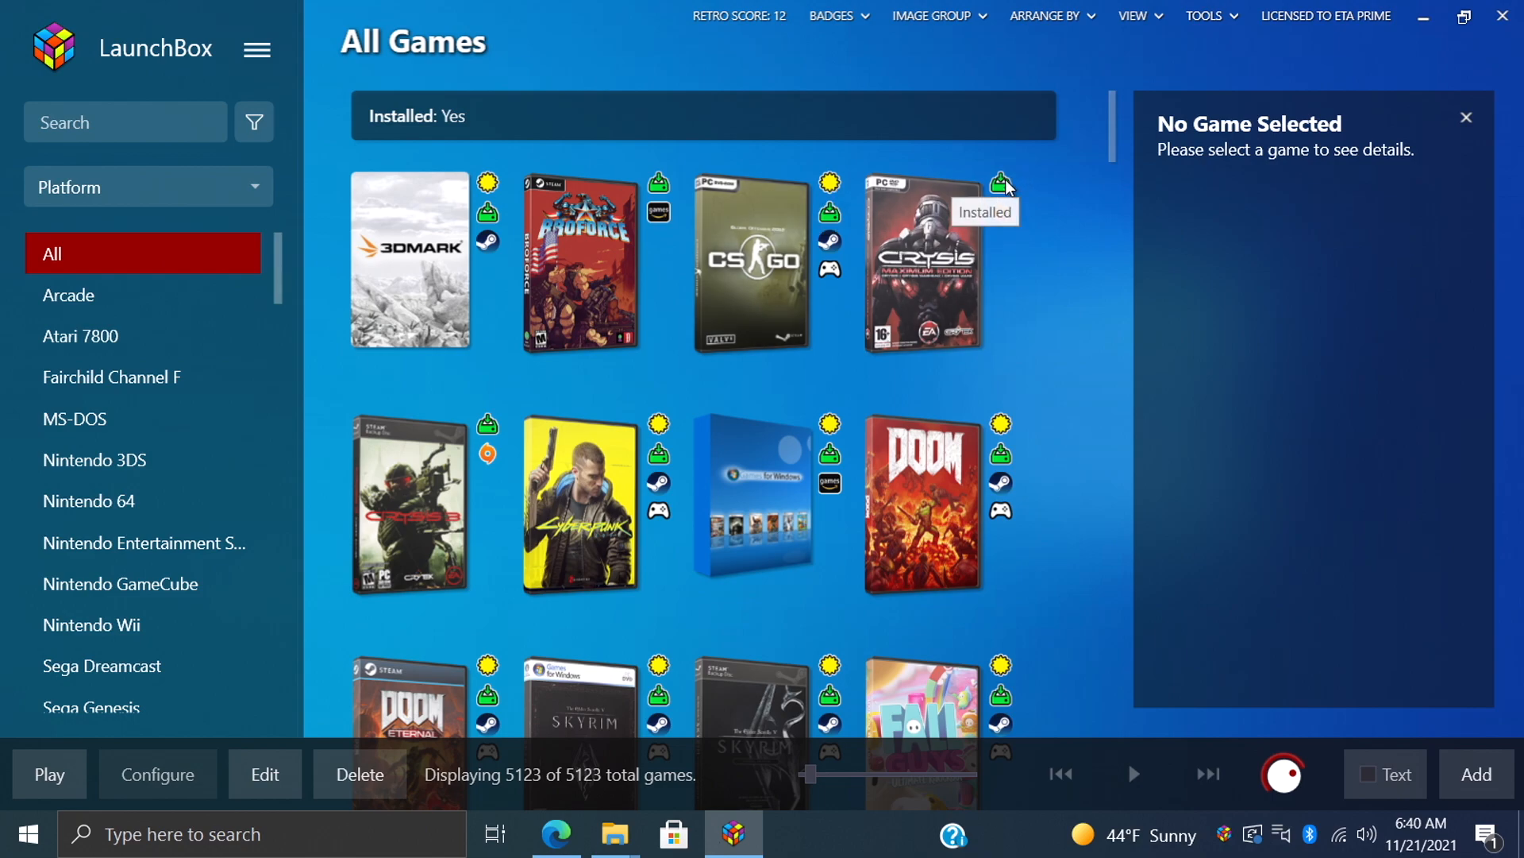
# - Filter the library to the Arcade platform, showing 2,801 of 5,123 games
pyautogui.click(71, 295)
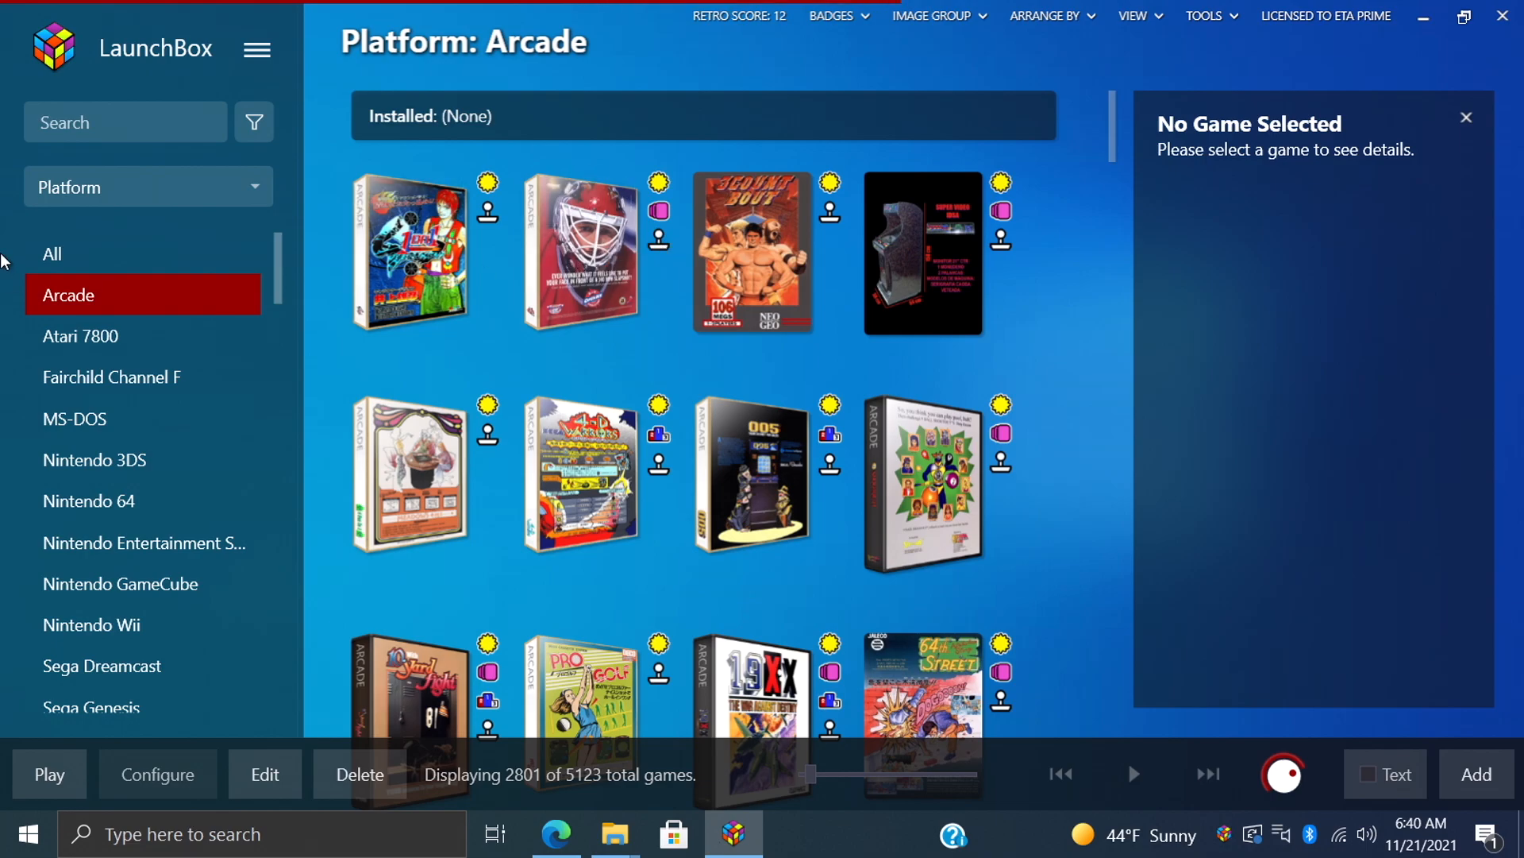
# - Switch back to All Games, listing all 5,123 titles
pyautogui.click(51, 254)
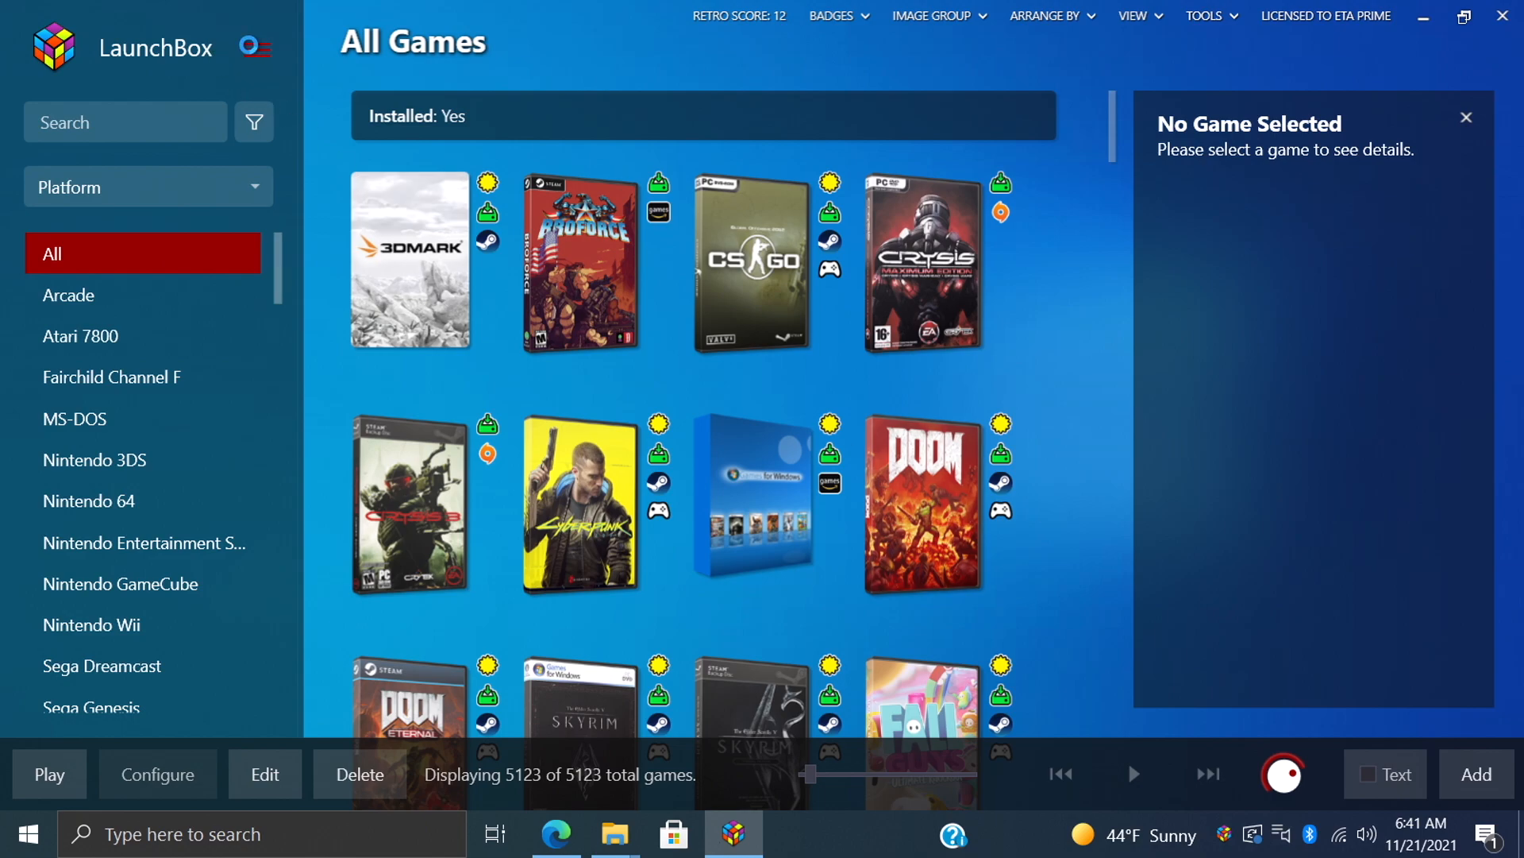
# - In the View > Badges settings, hide all badges and then show them again
pyautogui.click(256, 49)
pyautogui.moveTo(57, 188)
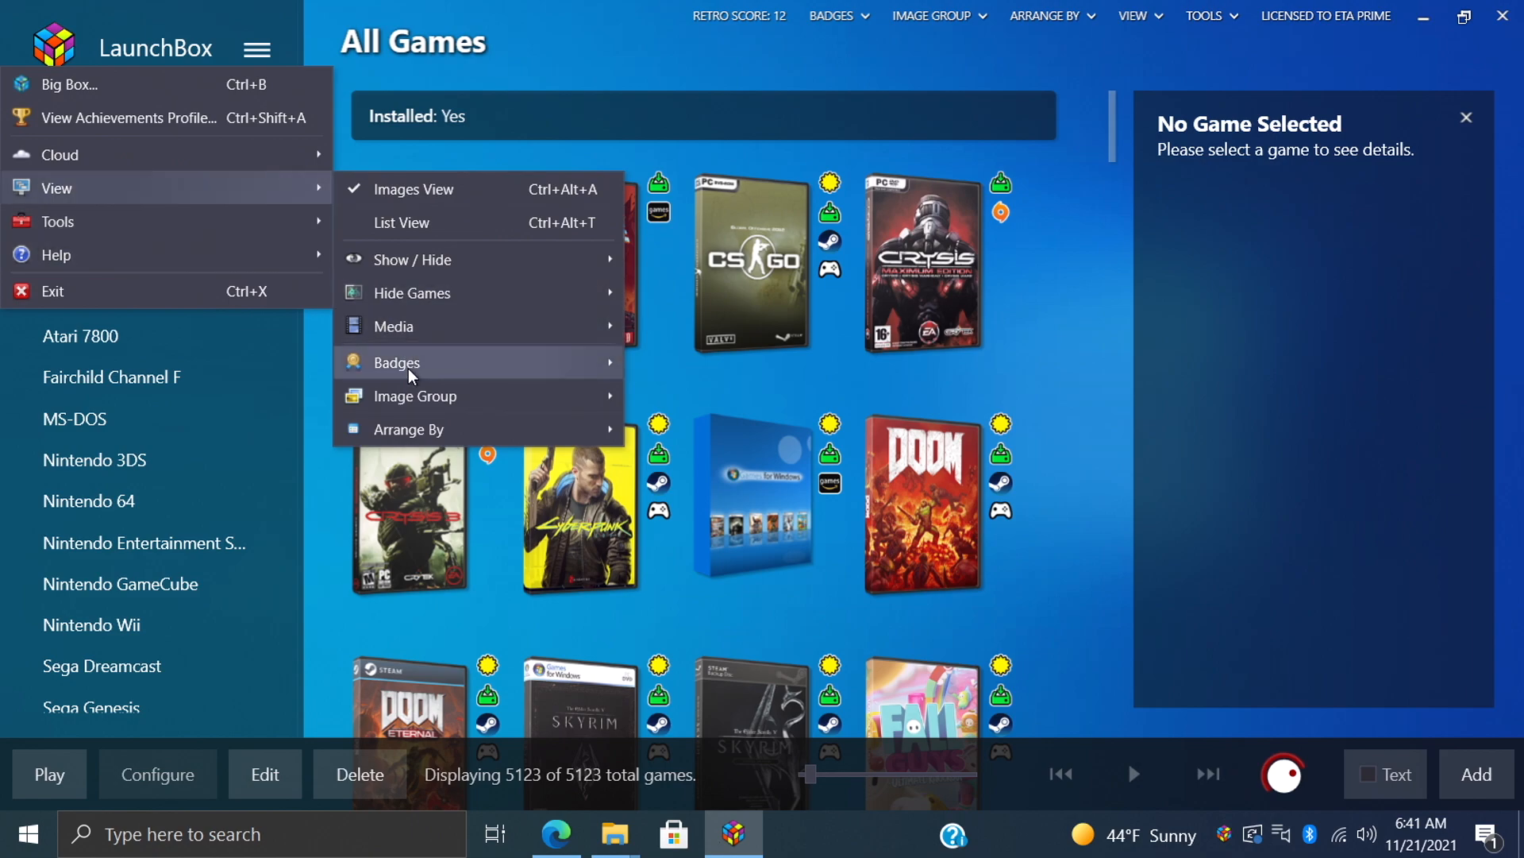
pyautogui.moveTo(397, 362)
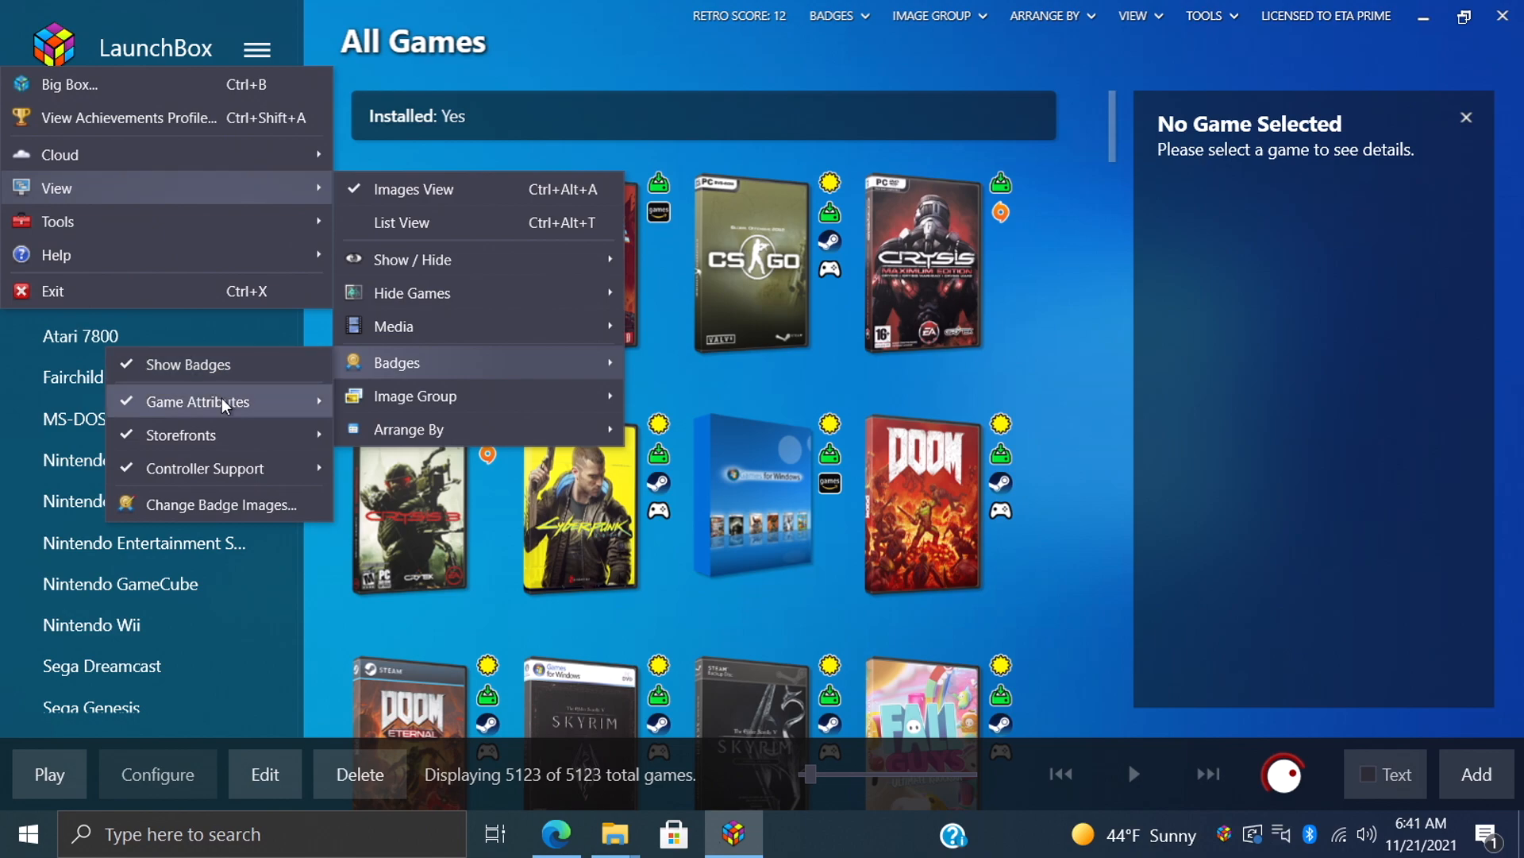
pyautogui.moveTo(198, 402)
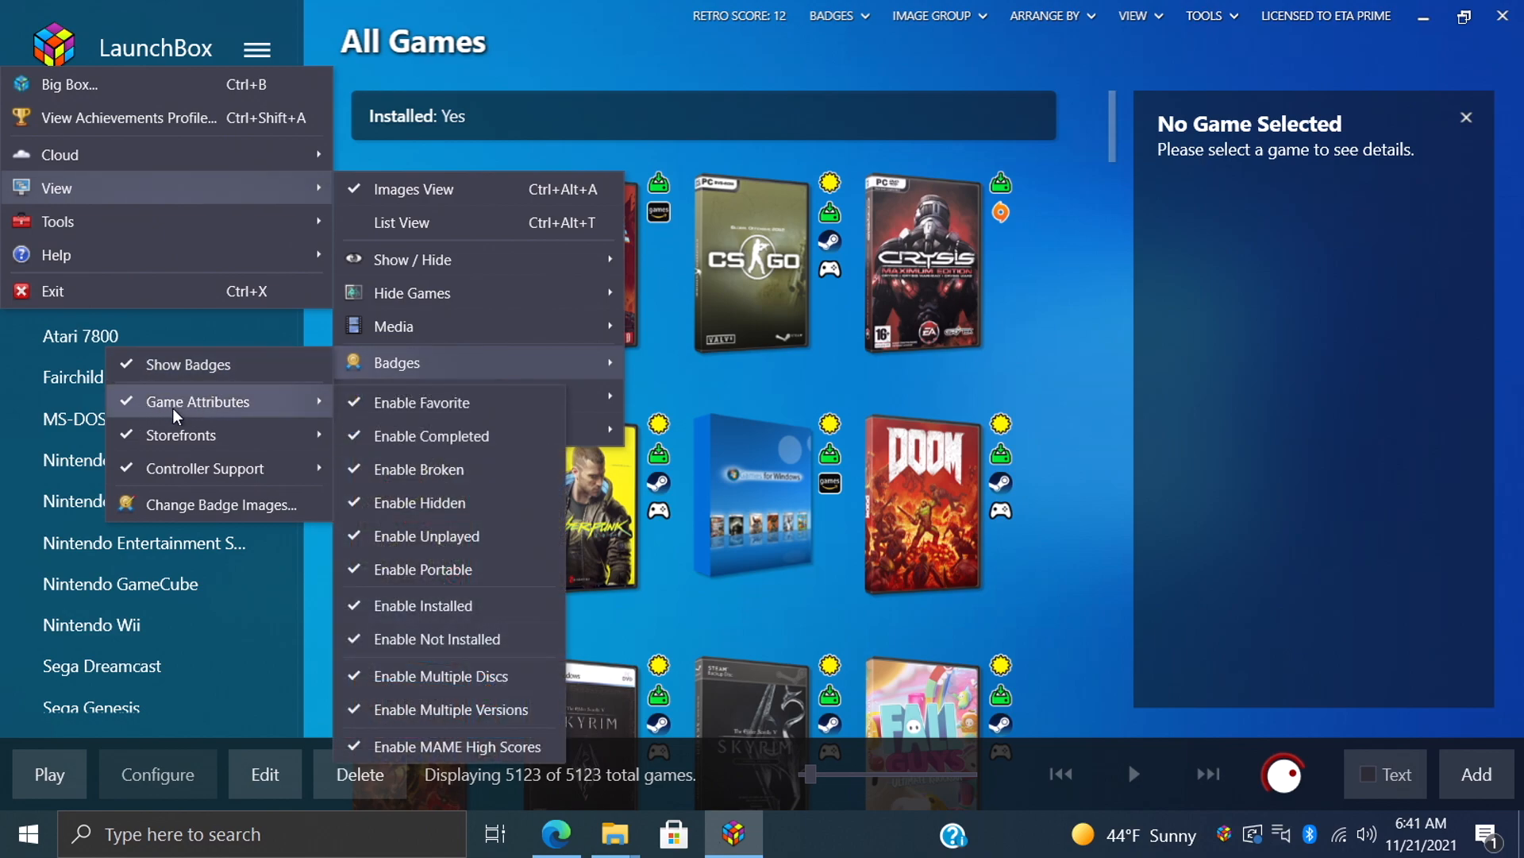
pyautogui.click(167, 366)
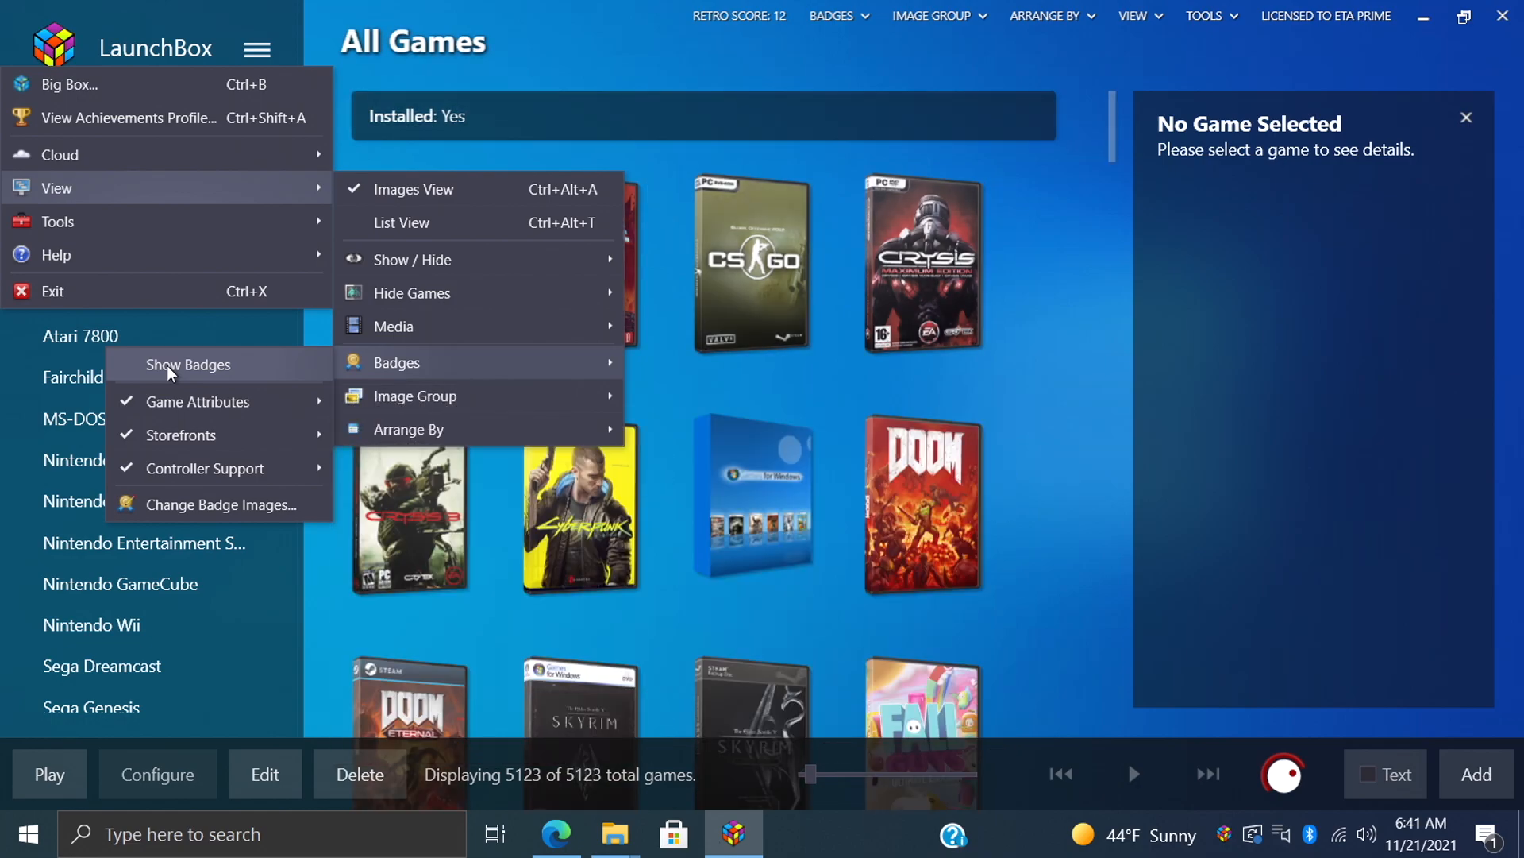
pyautogui.click(164, 367)
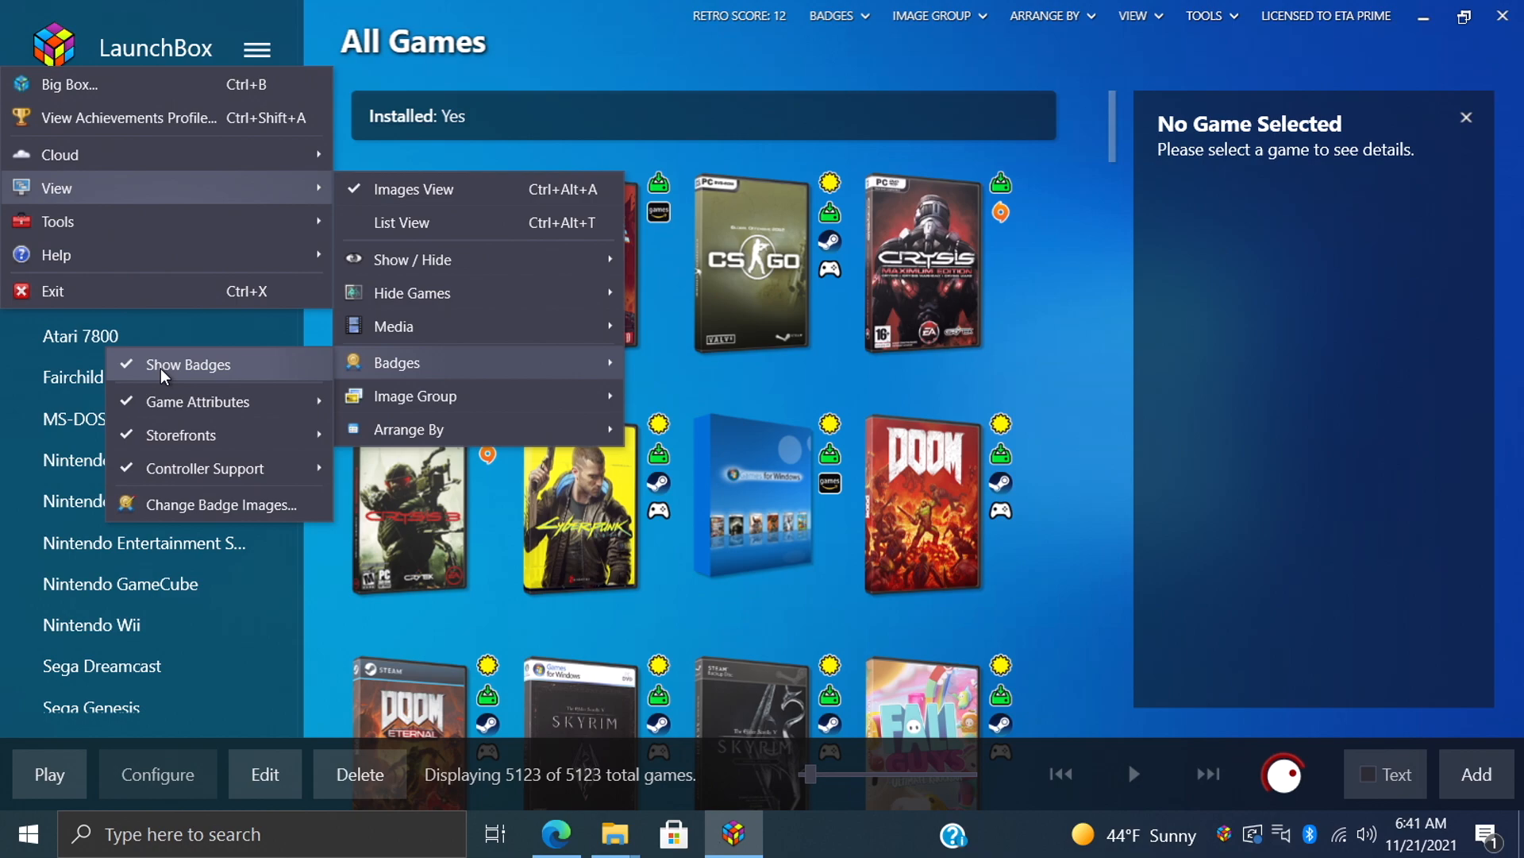
# - Disable game-attribute badges, enable only Installed, then re-enable all attributes
pyautogui.click(194, 402)
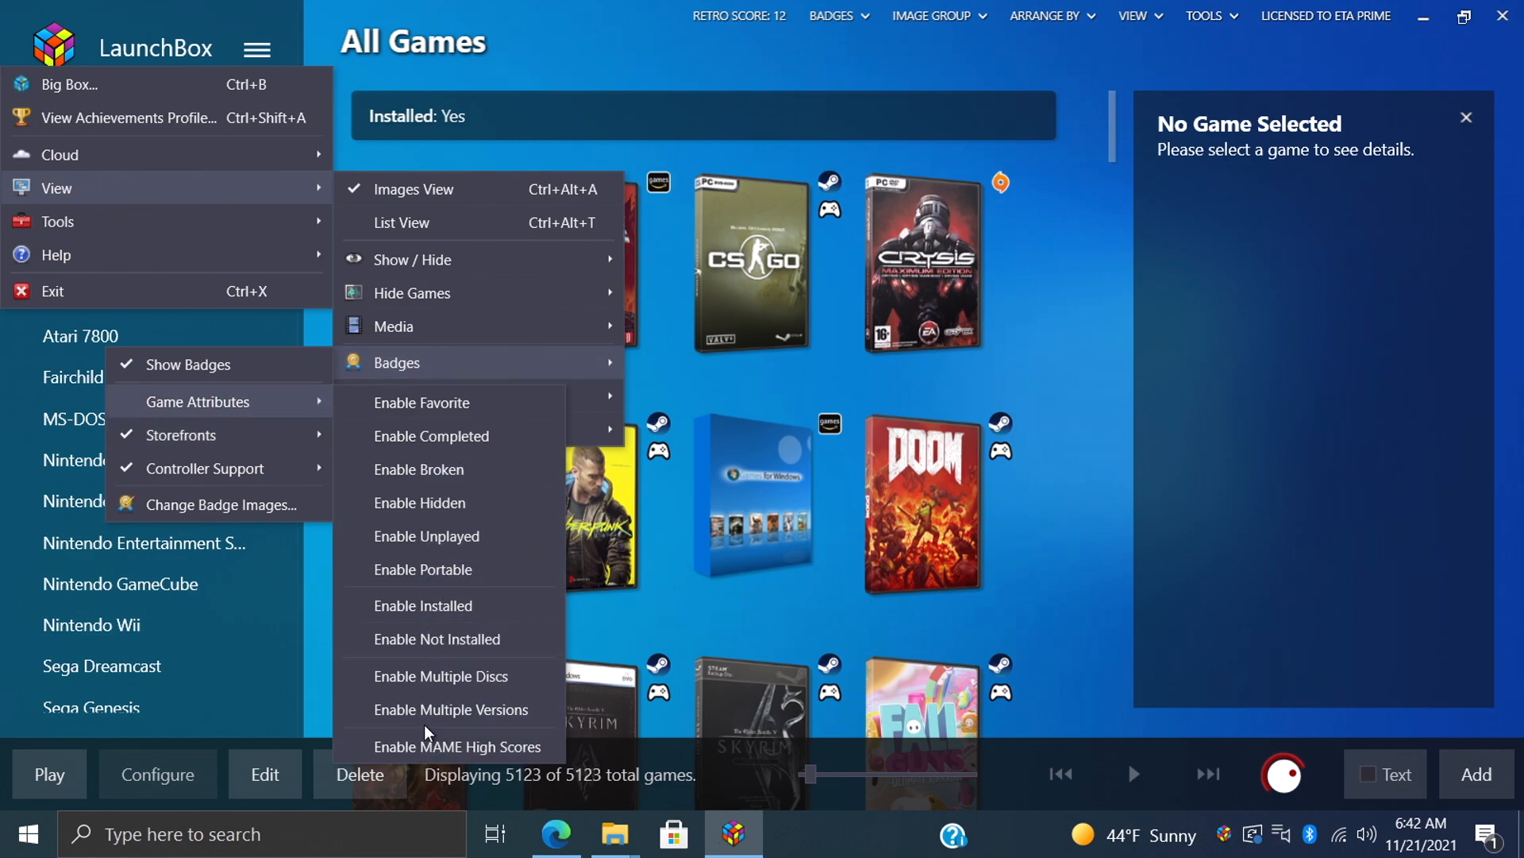
pyautogui.click(454, 606)
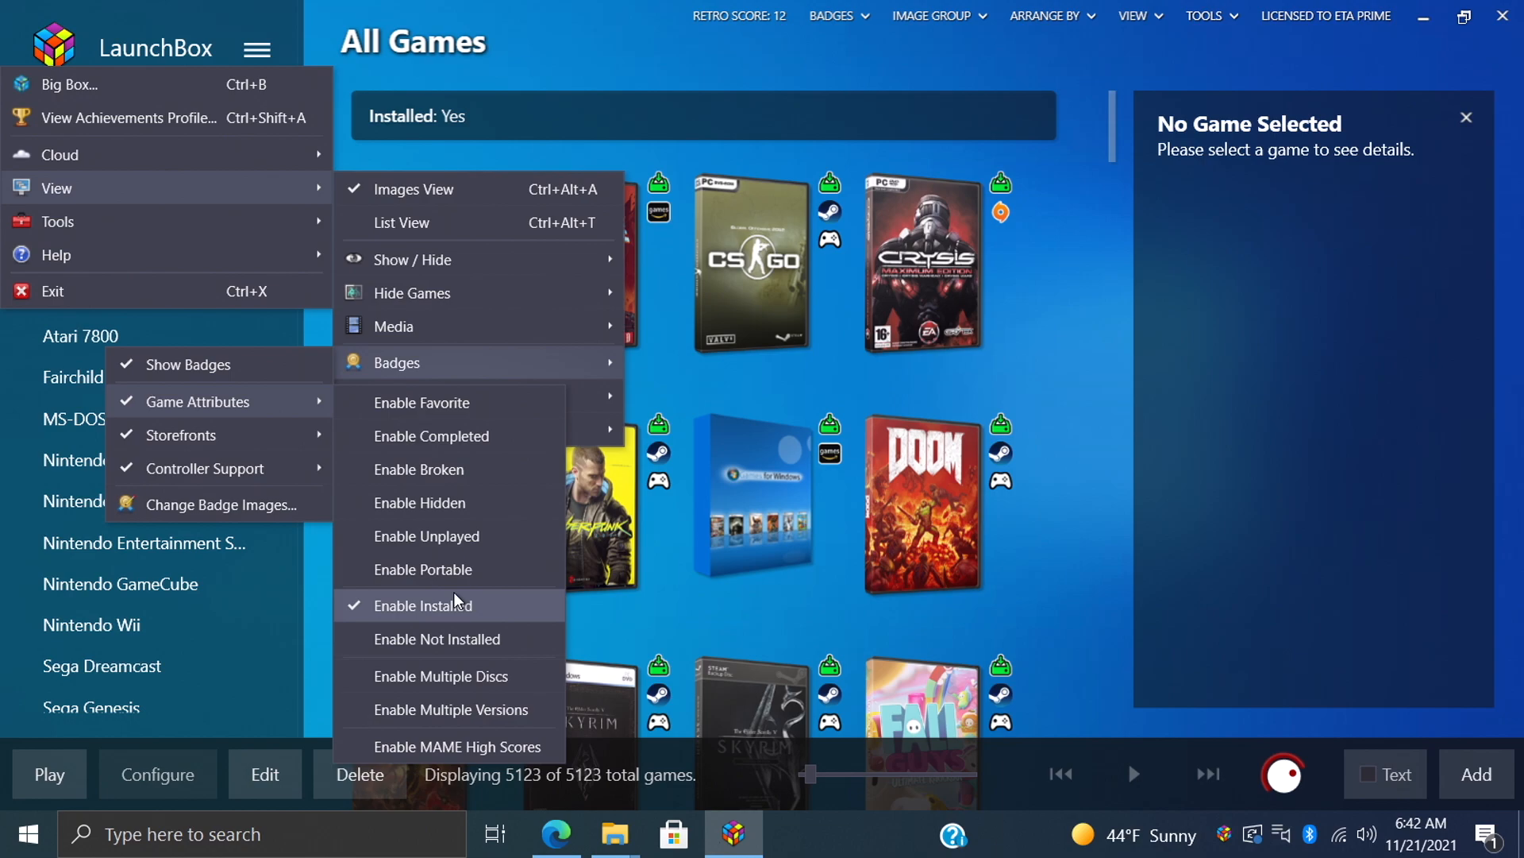
pyautogui.click(204, 403)
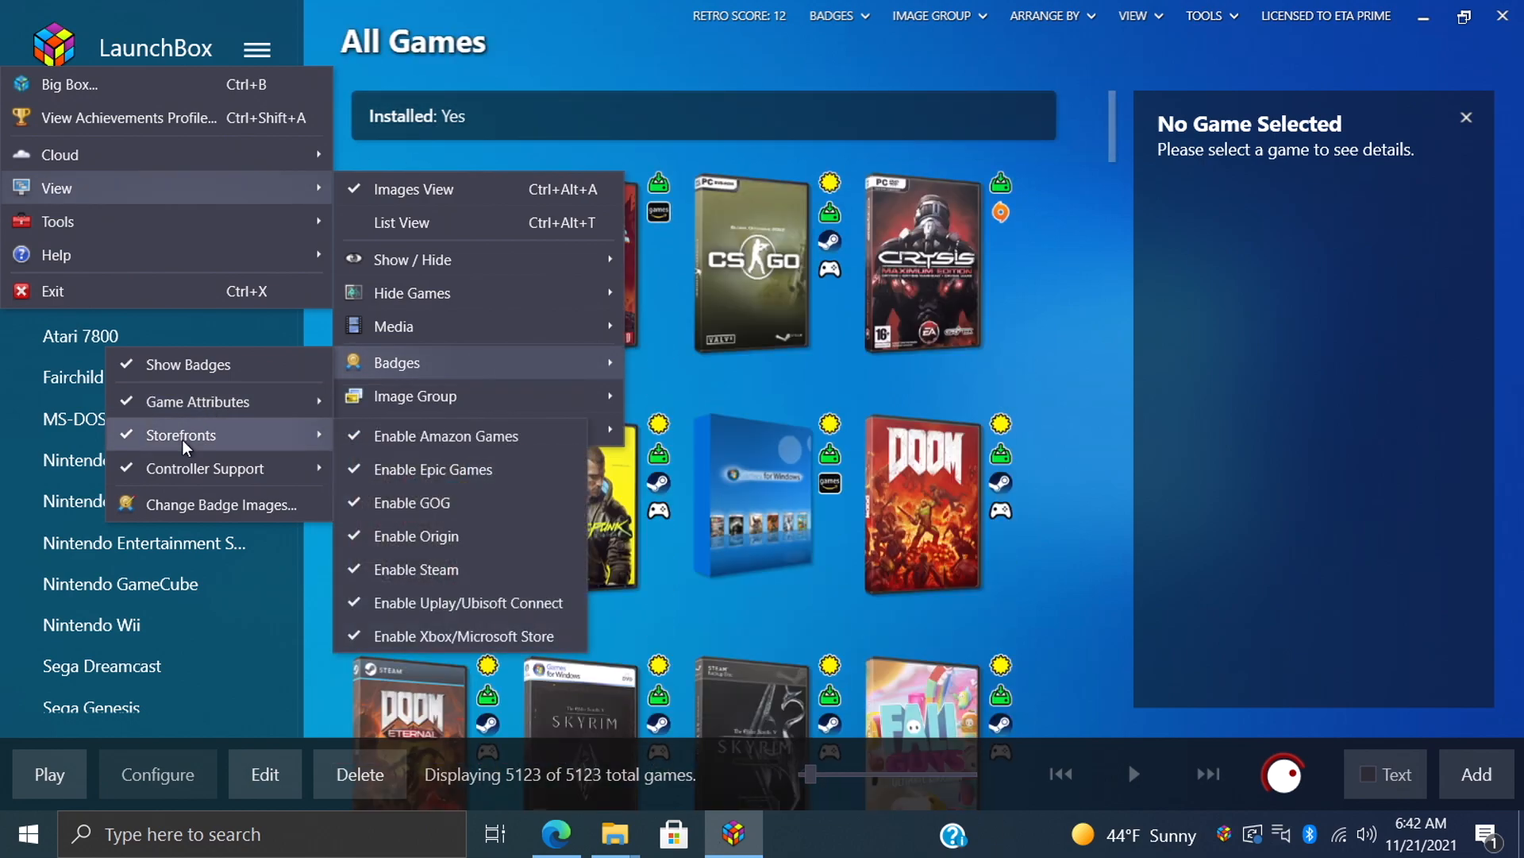
pyautogui.moveTo(206, 469)
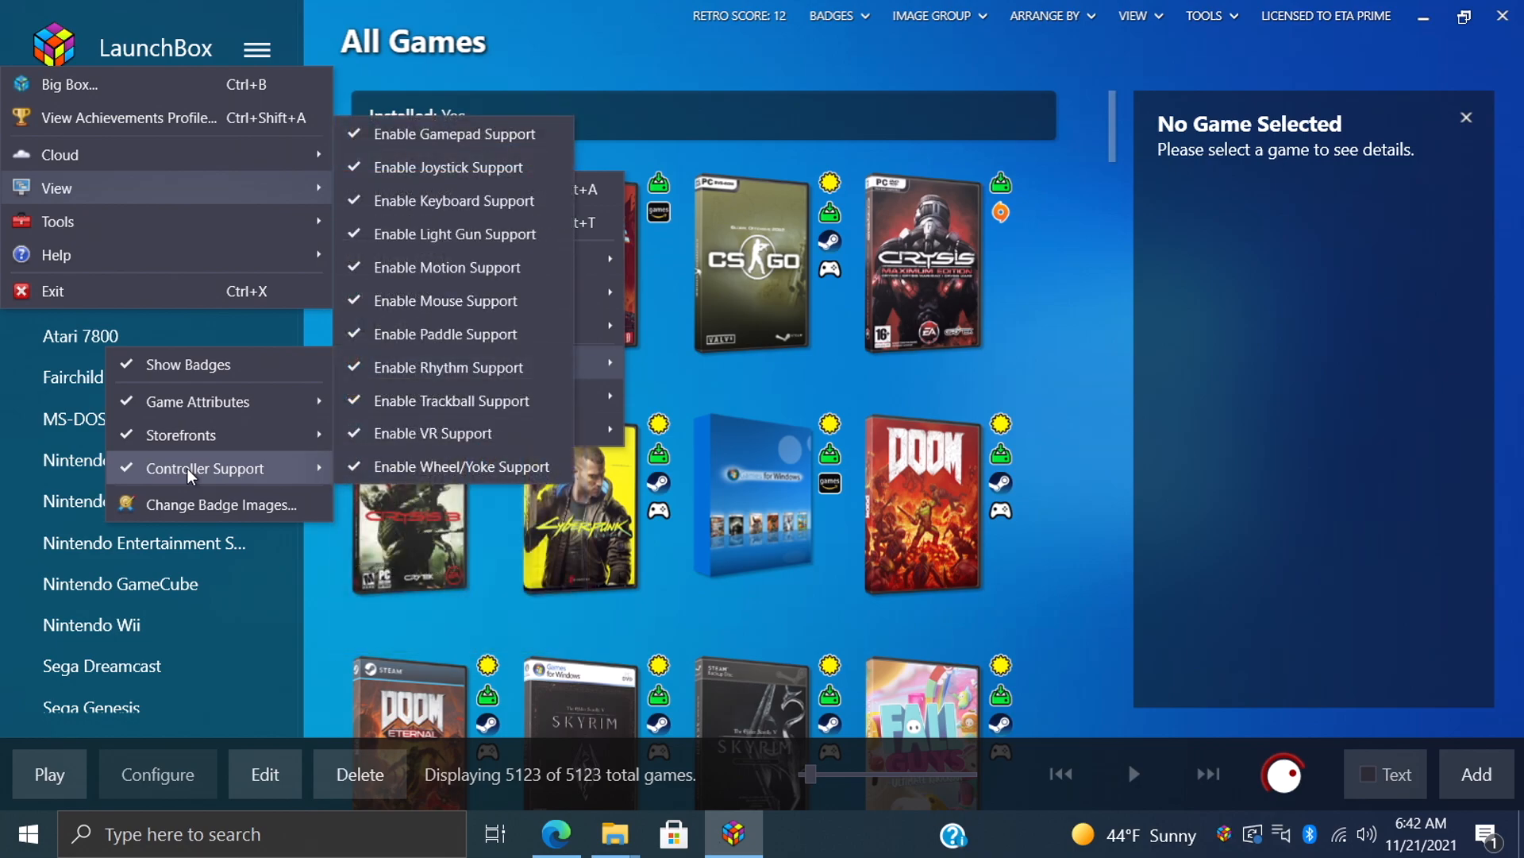
# - Toggle Controller Support badges off and back on, then dismiss the settings menus
pyautogui.click(188, 467)
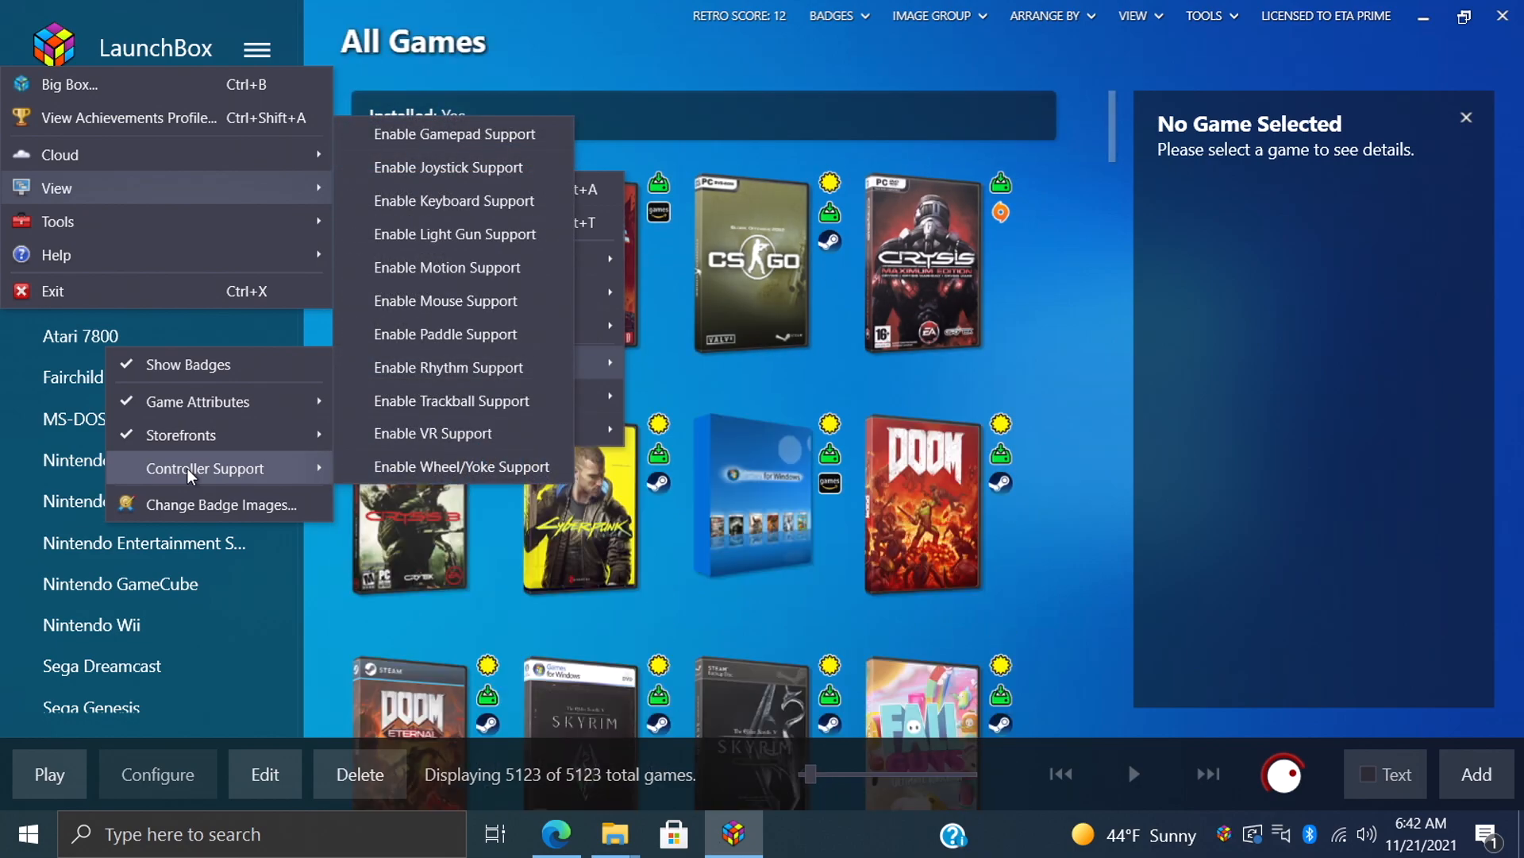
pyautogui.click(186, 468)
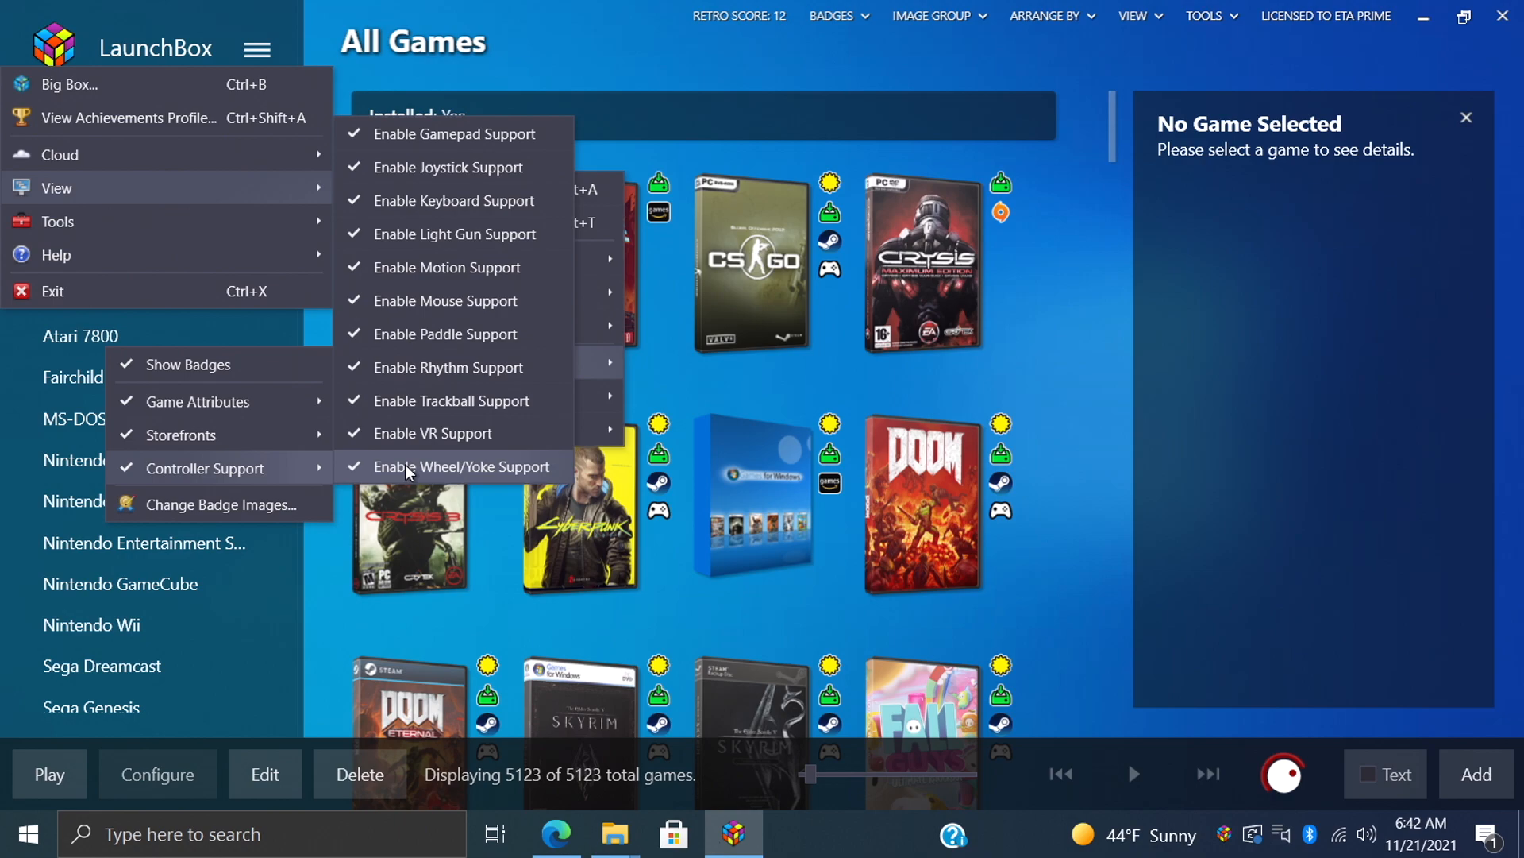
pyautogui.click(1105, 305)
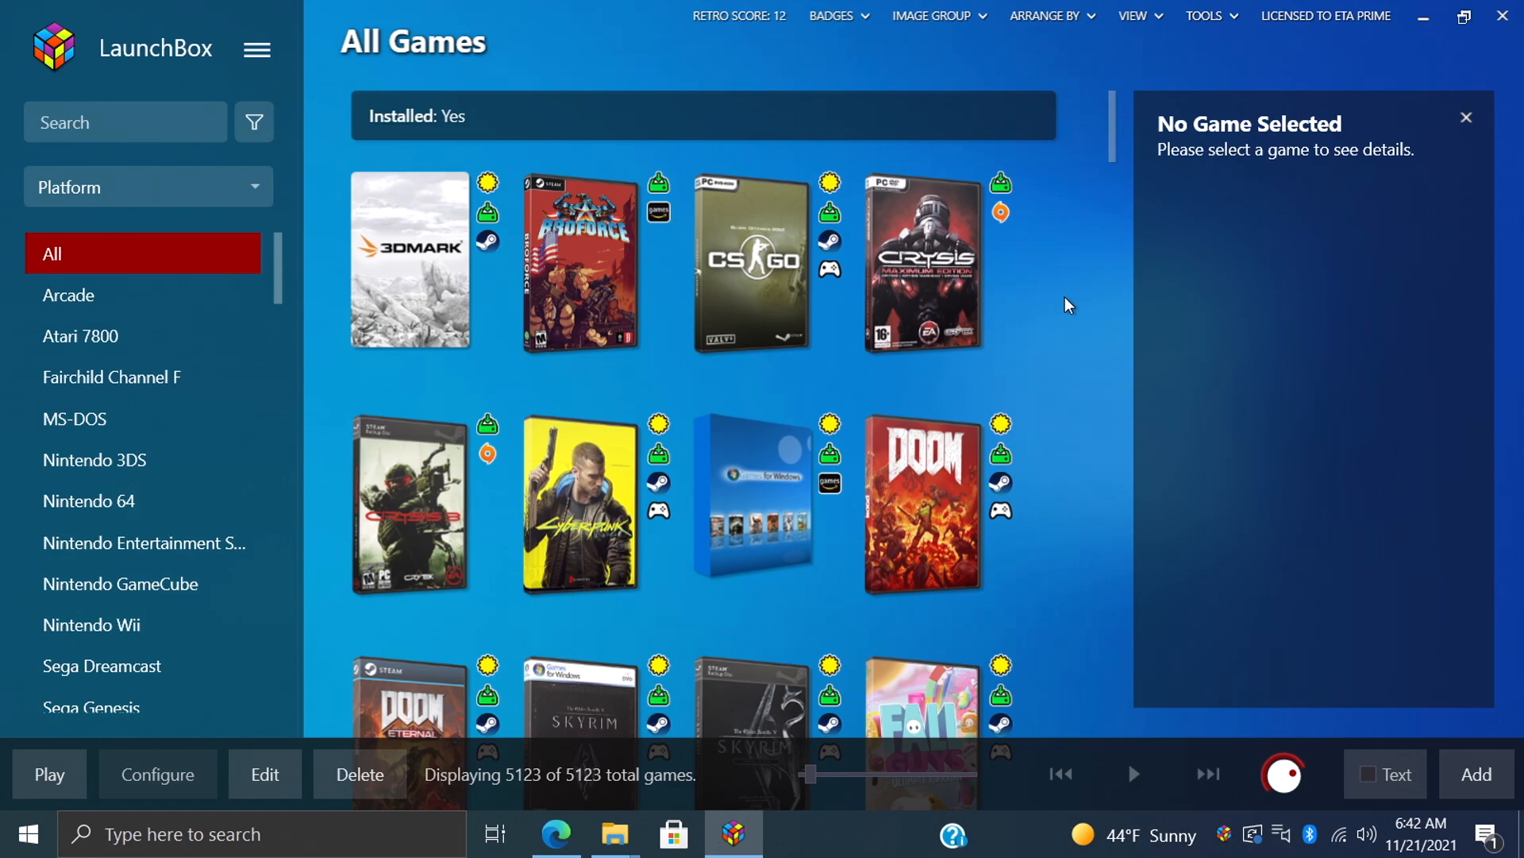
pyautogui.scroll(-3, 1064, 304)
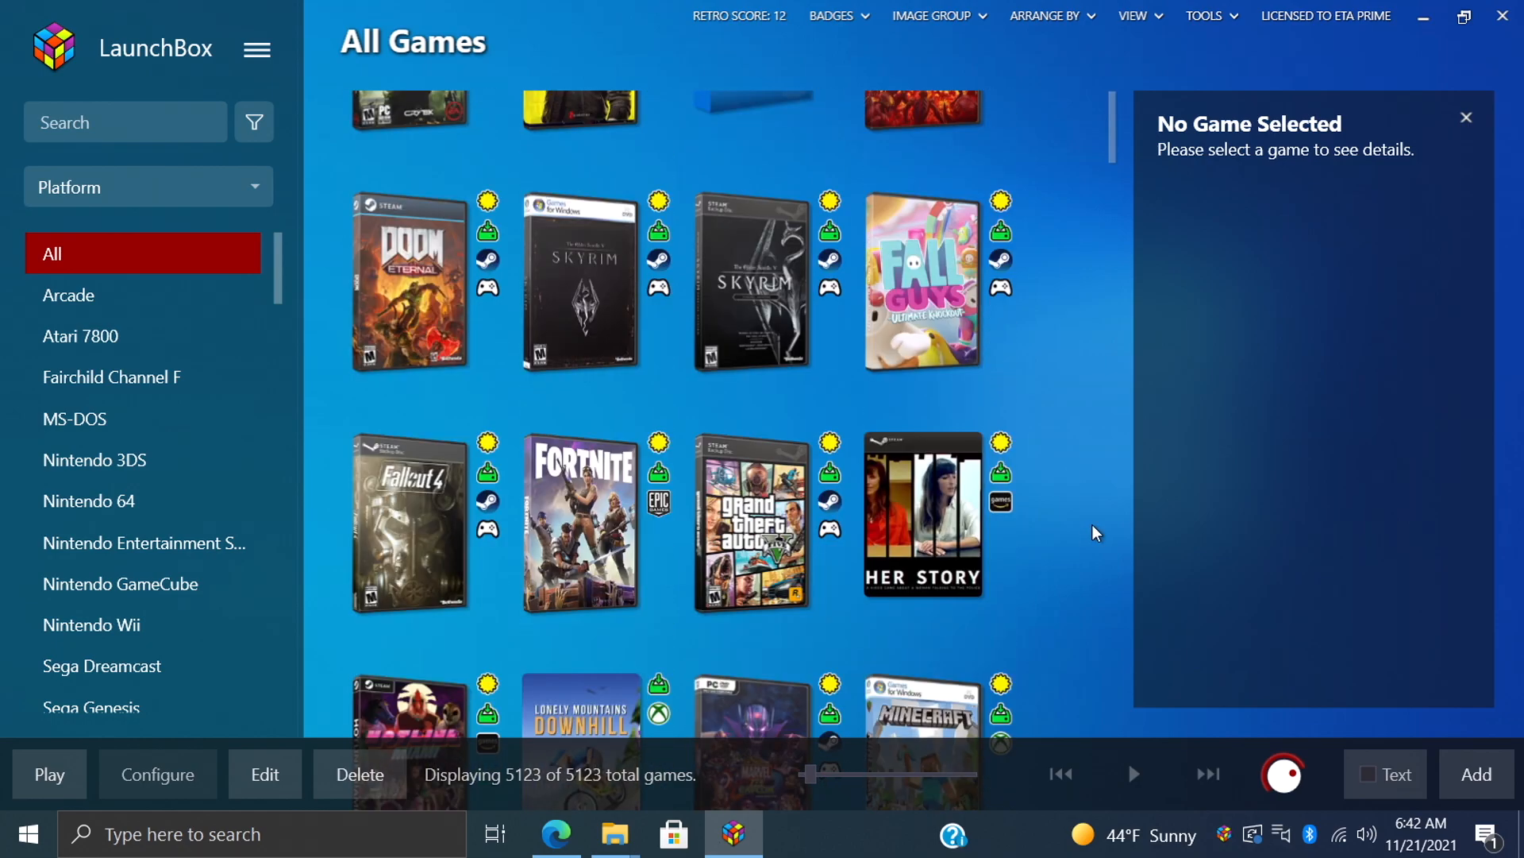
pyautogui.scroll(-2, 1094, 531)
pyautogui.scroll(-2, 1092, 524)
pyautogui.scroll(2, 1092, 524)
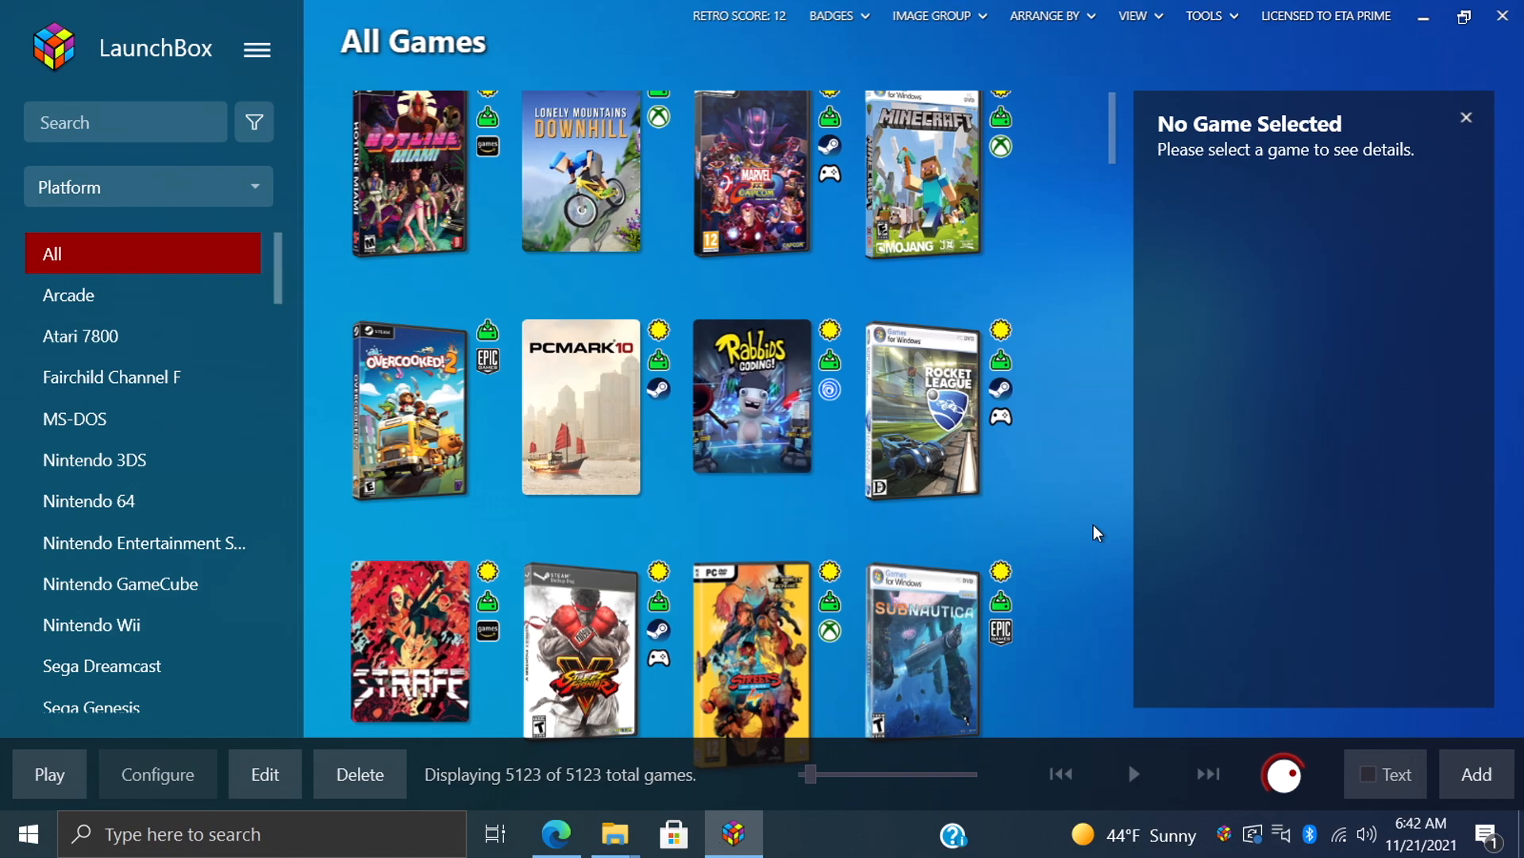
pyautogui.scroll(2, 1093, 524)
pyautogui.scroll(2, 1094, 520)
pyautogui.scroll(2, 1093, 523)
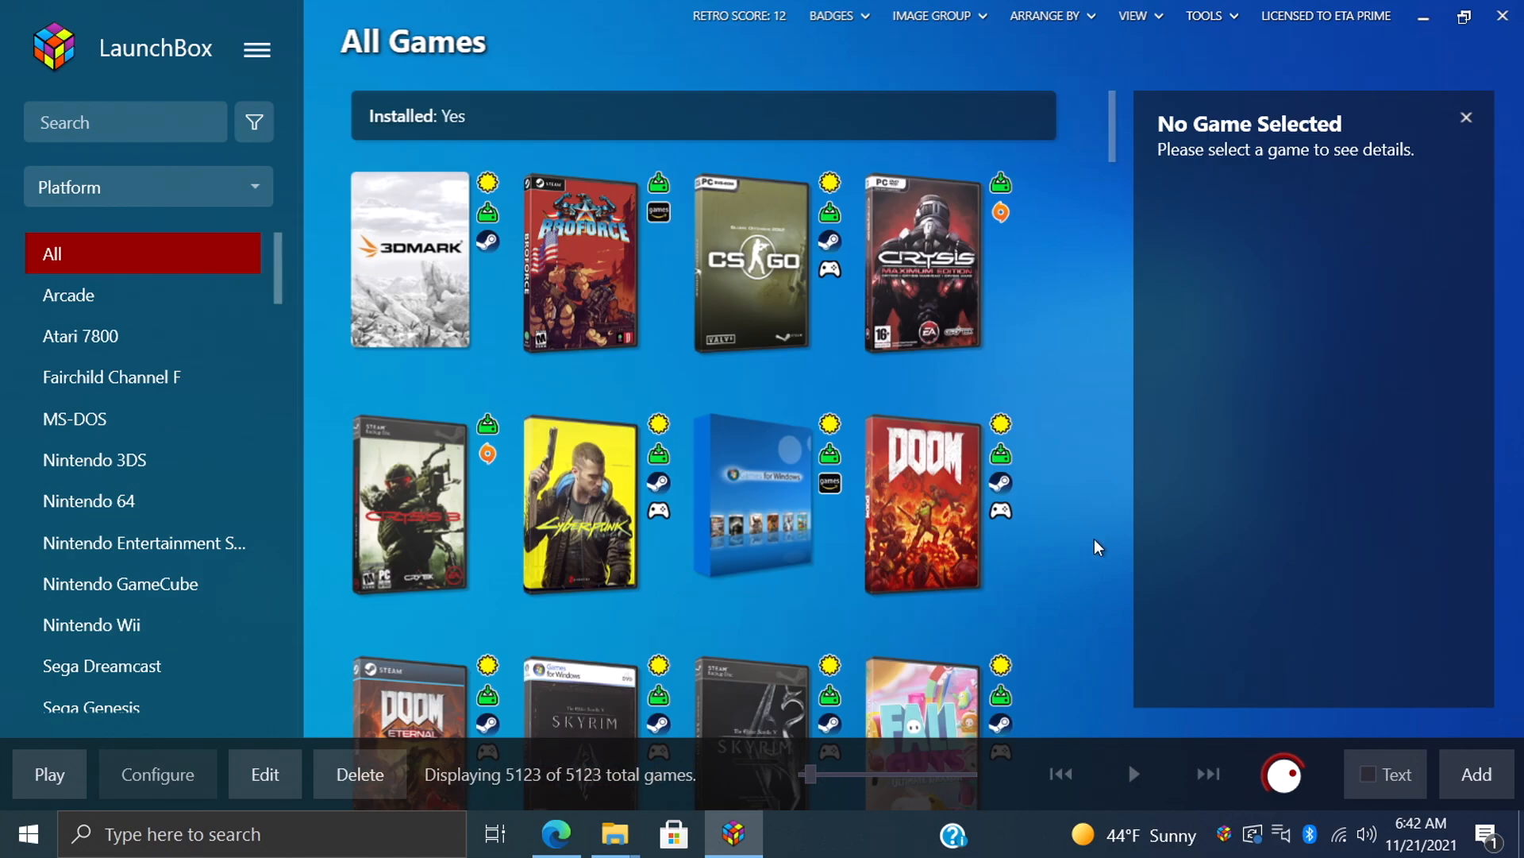
# - Restore Edge on the badges forum, close the search tab and minimize the browser
pyautogui.click(557, 833)
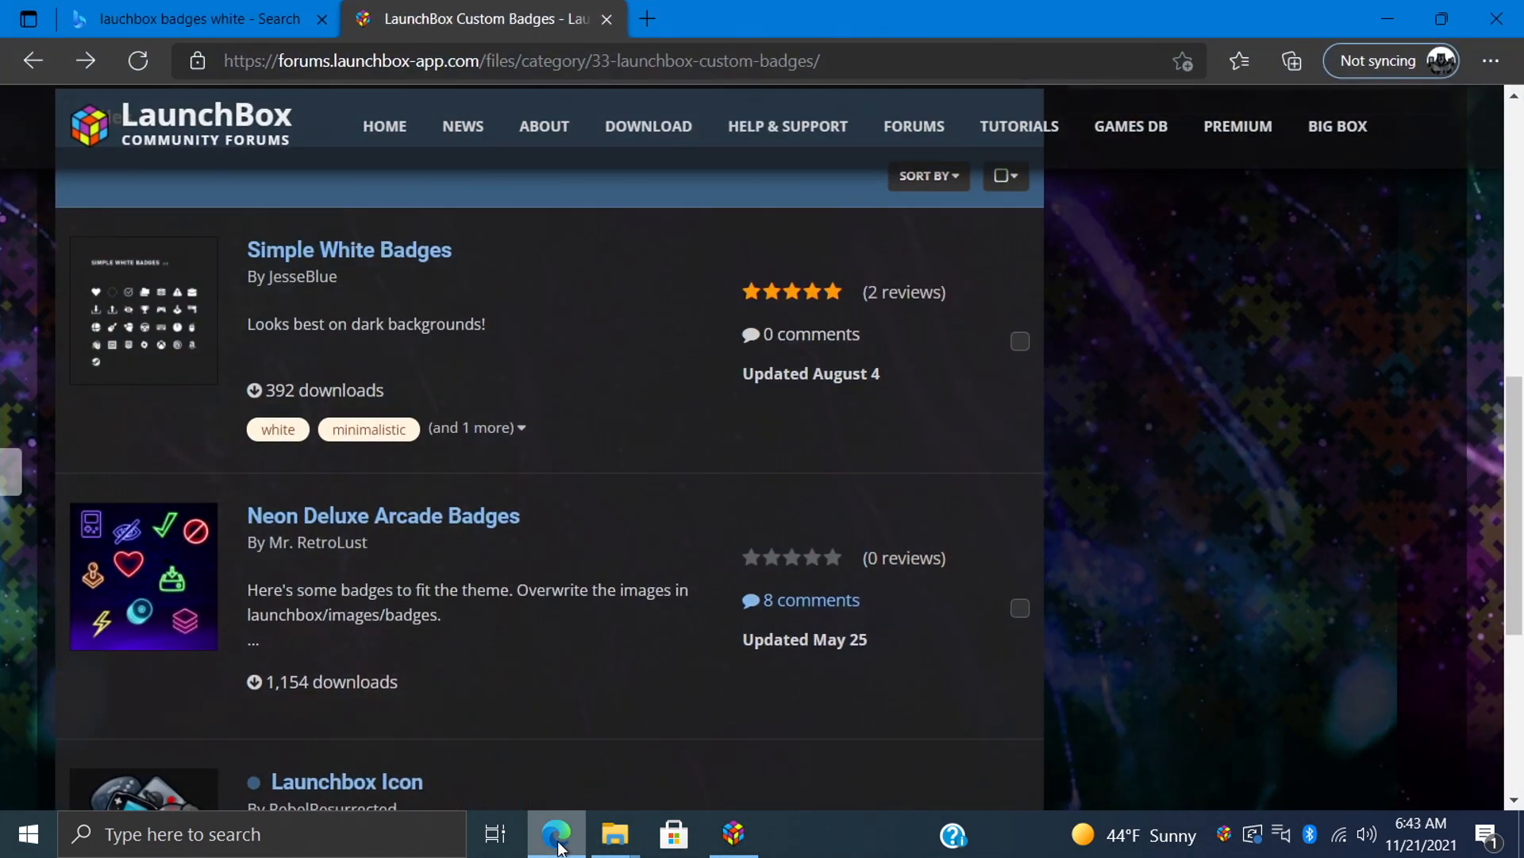
pyautogui.hotkey('ctrl', 'w')
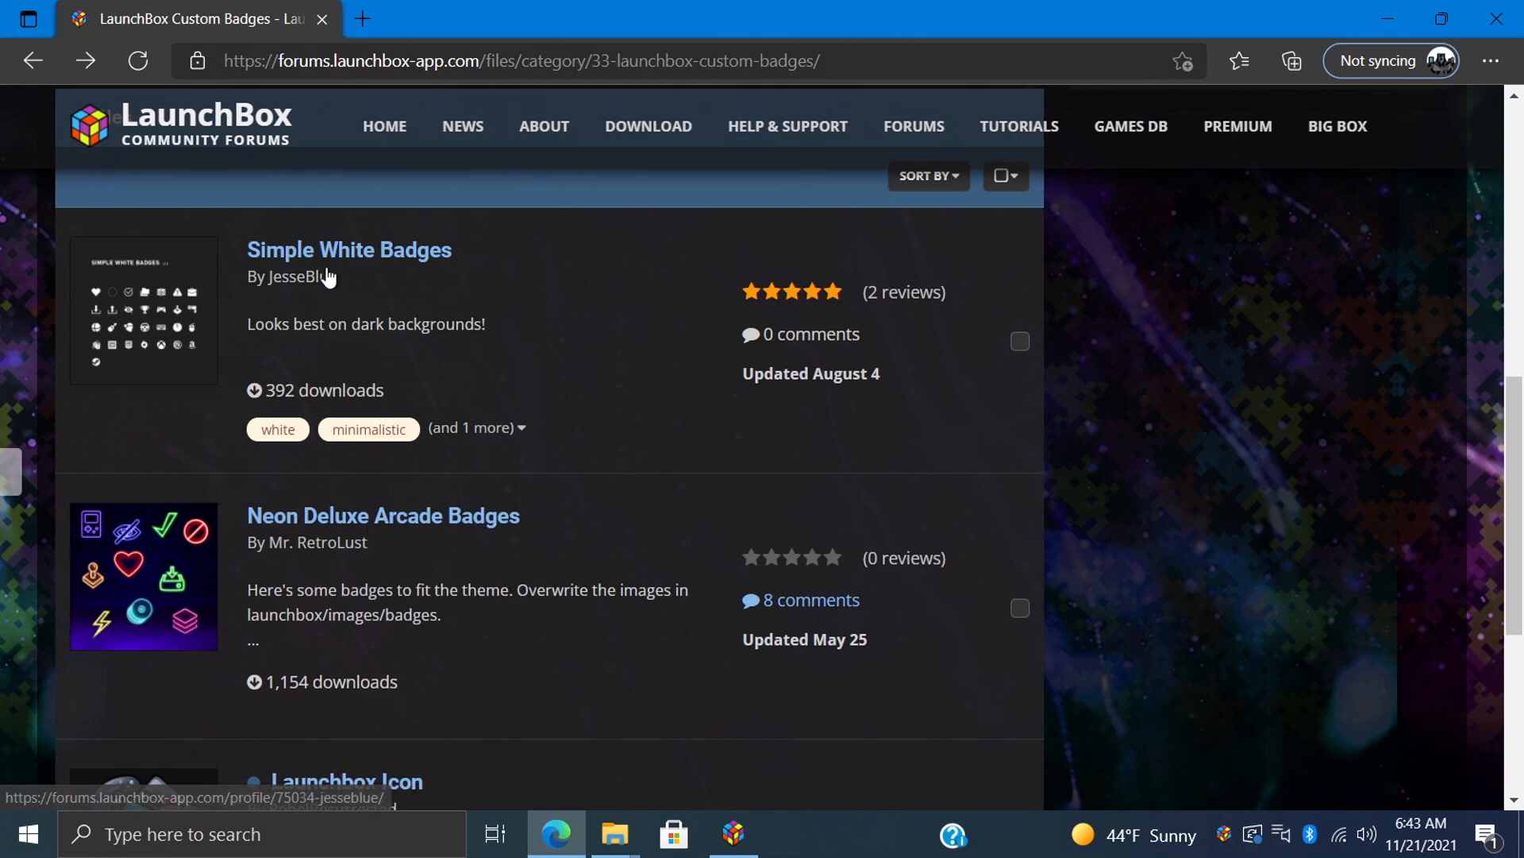
pyautogui.scroll(1, 452, 390)
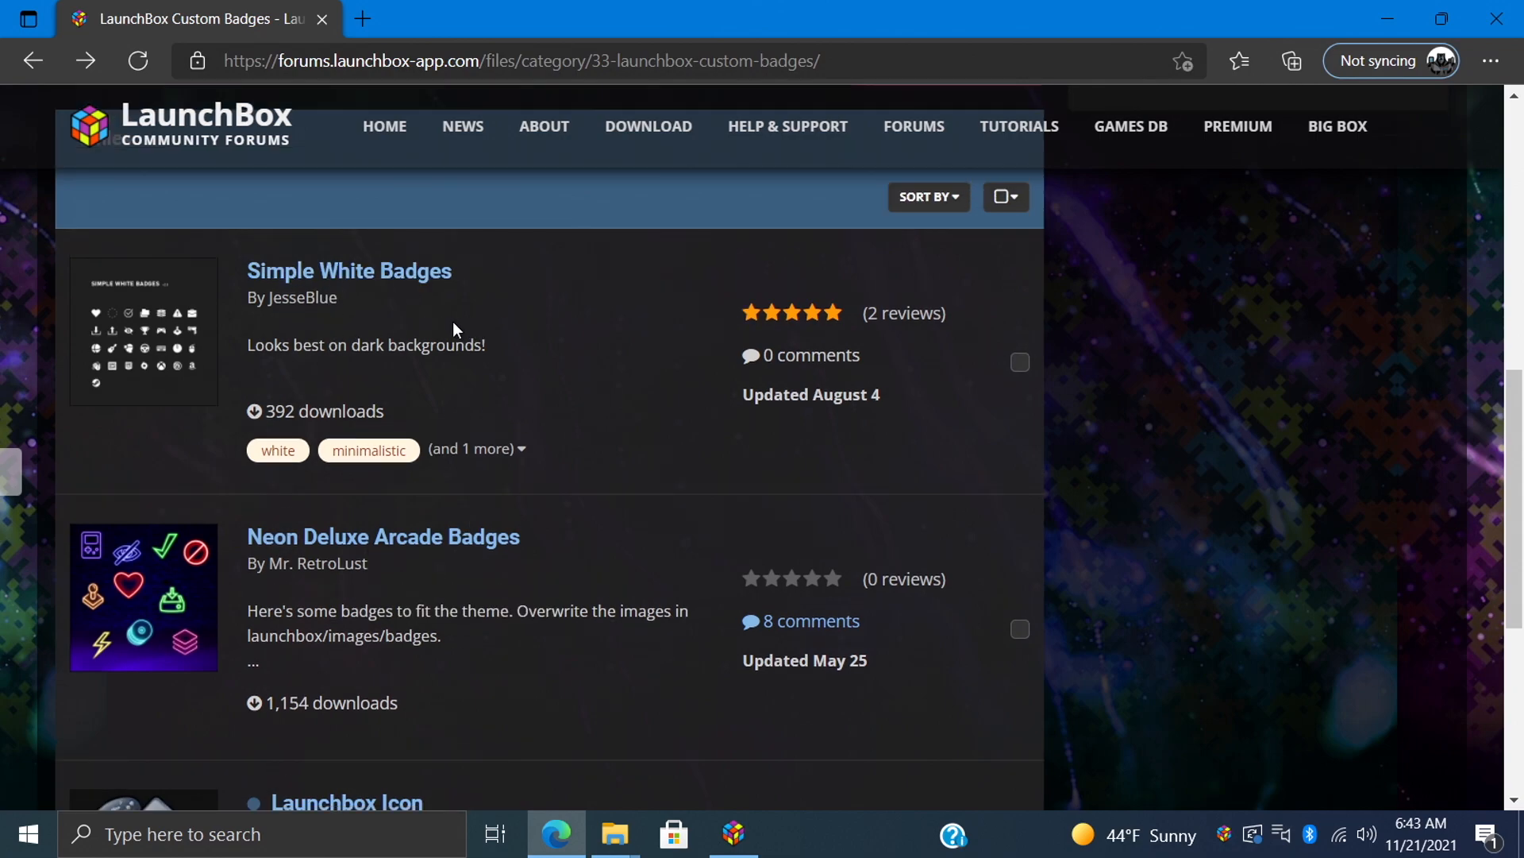
pyautogui.click(1392, 15)
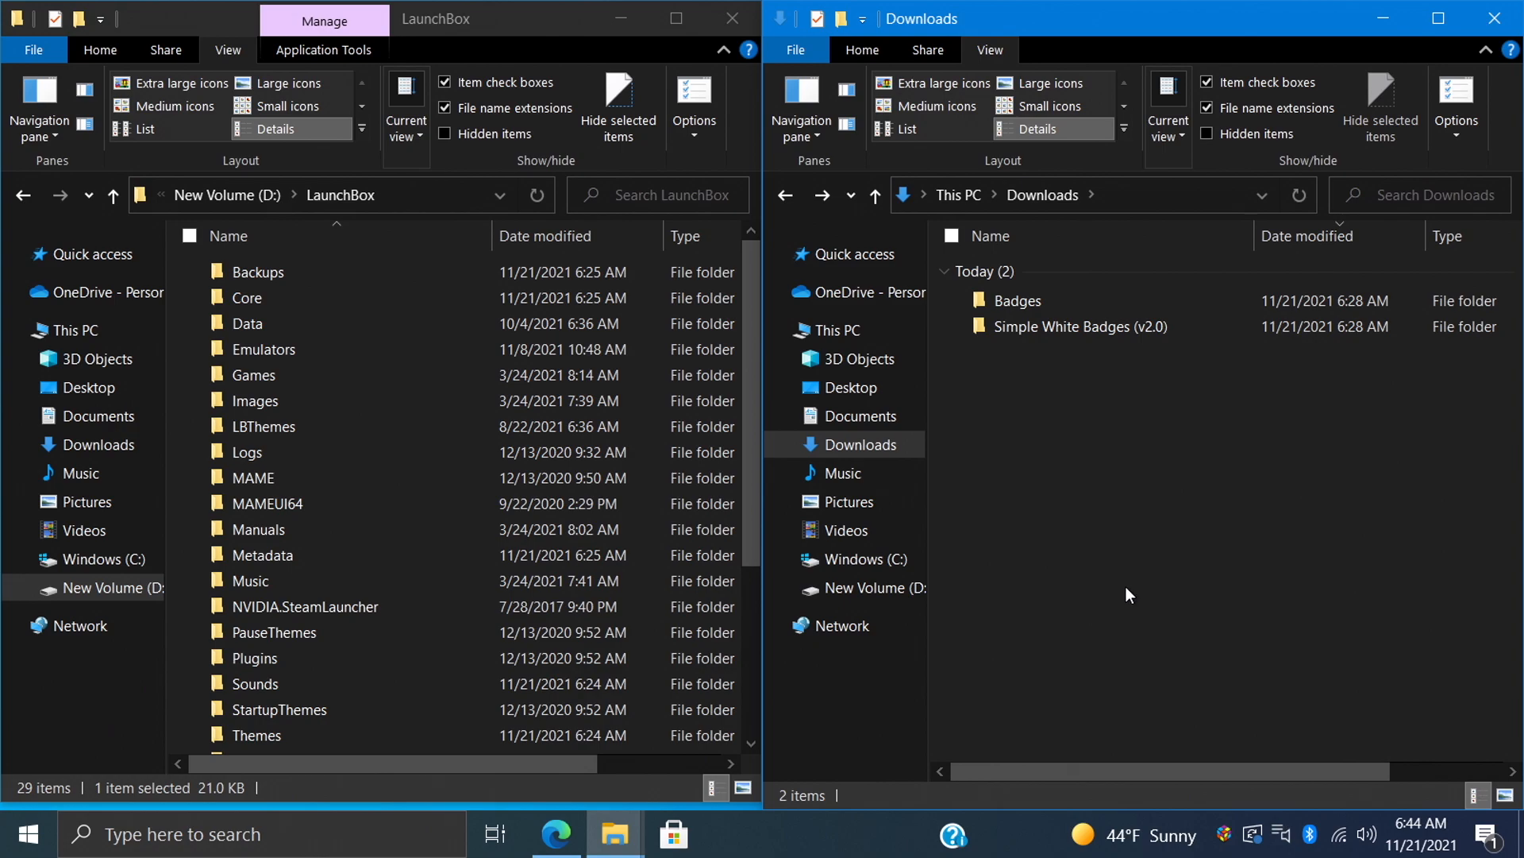
# - Browse Downloads' Badges and Simple White Badges (v2.0) folders, ending in the white badges folder
pyautogui.doubleClick(1063, 325)
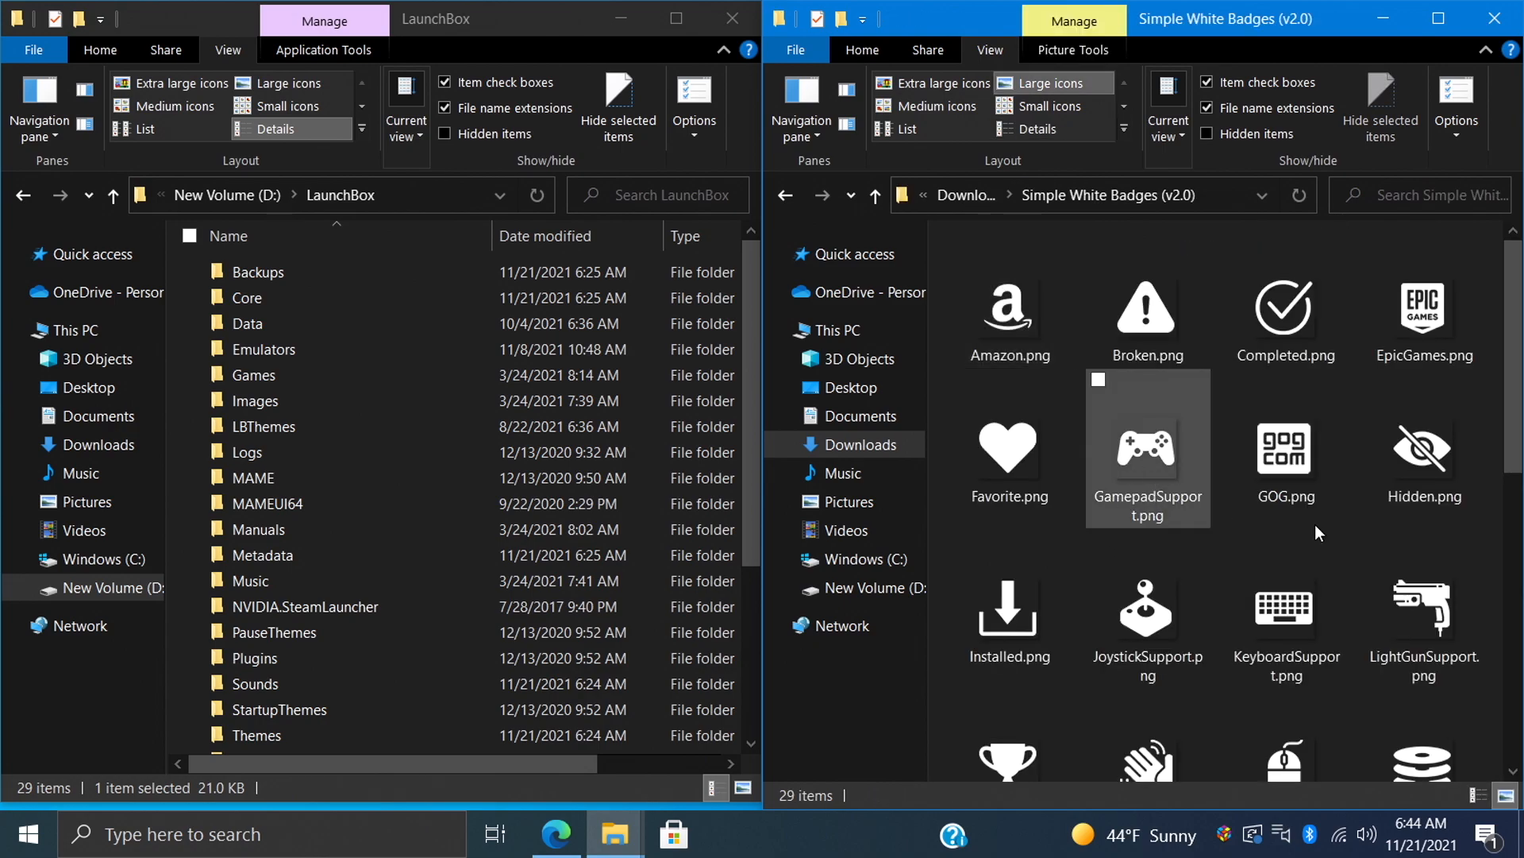
pyautogui.click(785, 194)
pyautogui.doubleClick(1016, 301)
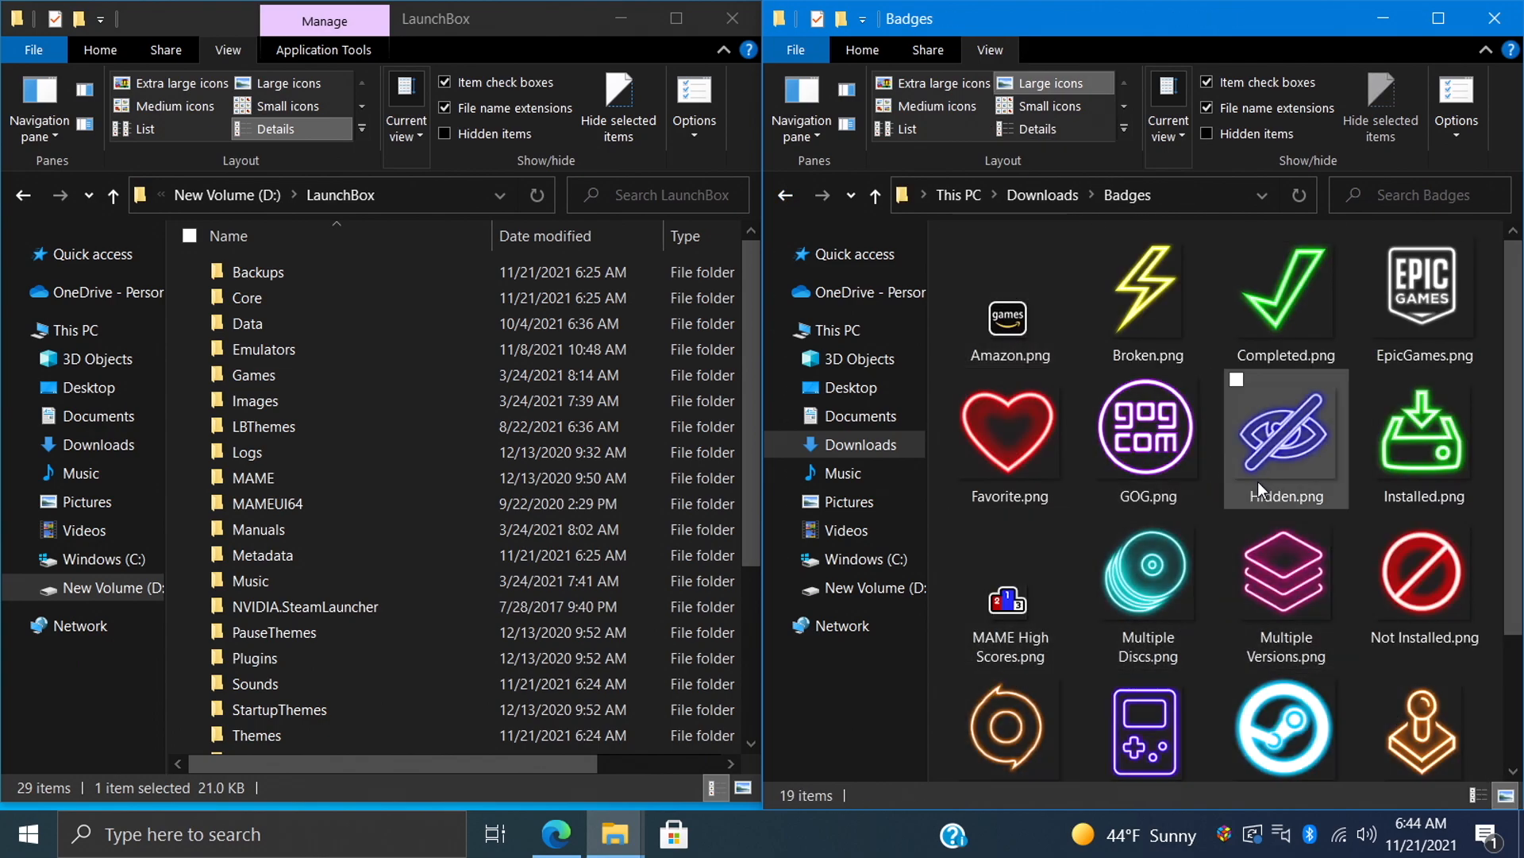
pyautogui.scroll(-3, 1258, 481)
pyautogui.scroll(3, 1191, 539)
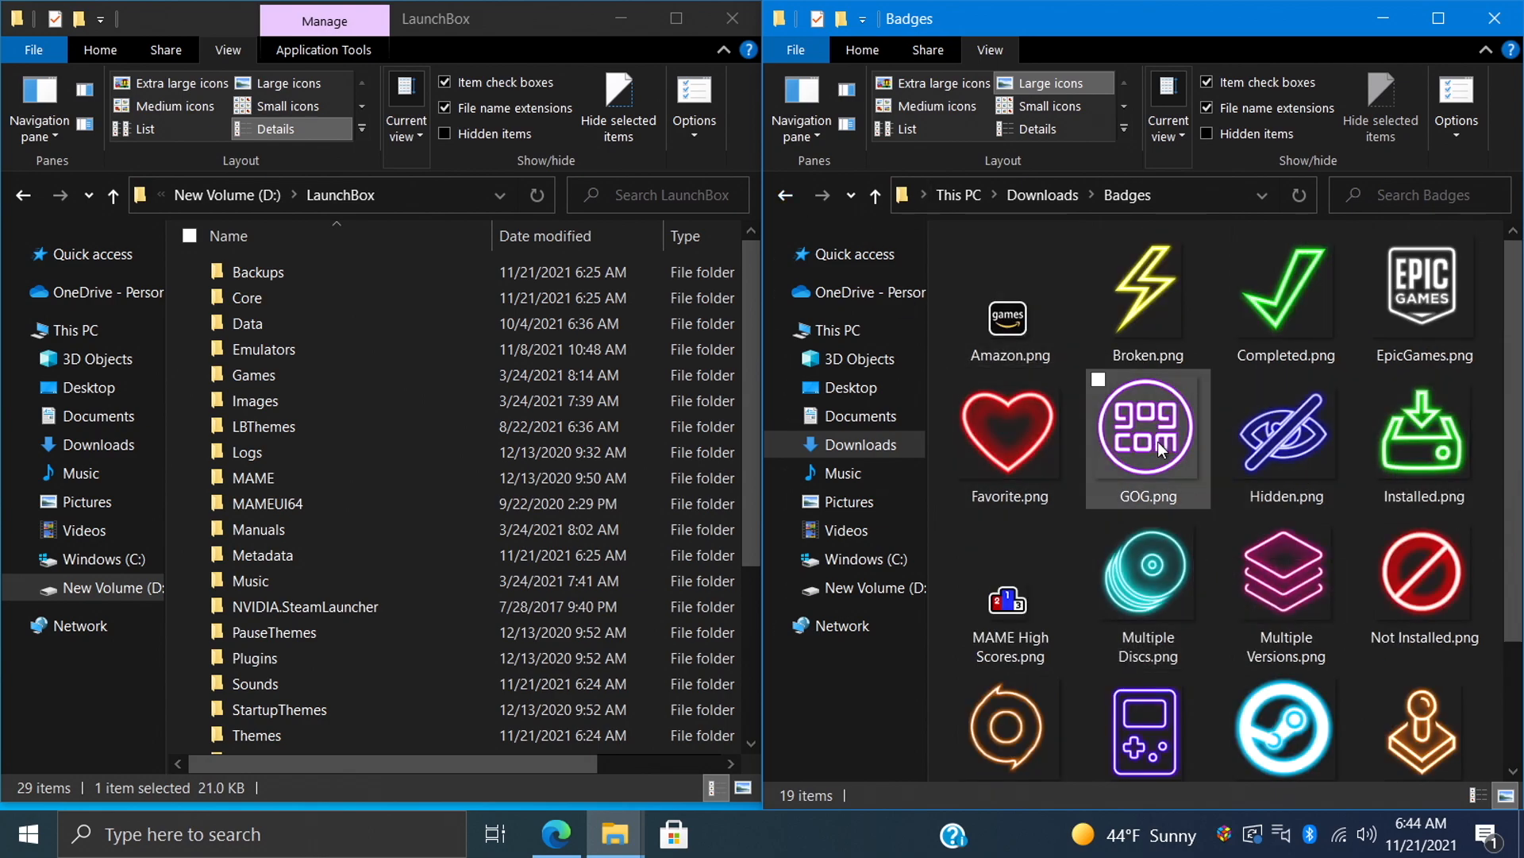
pyautogui.click(787, 195)
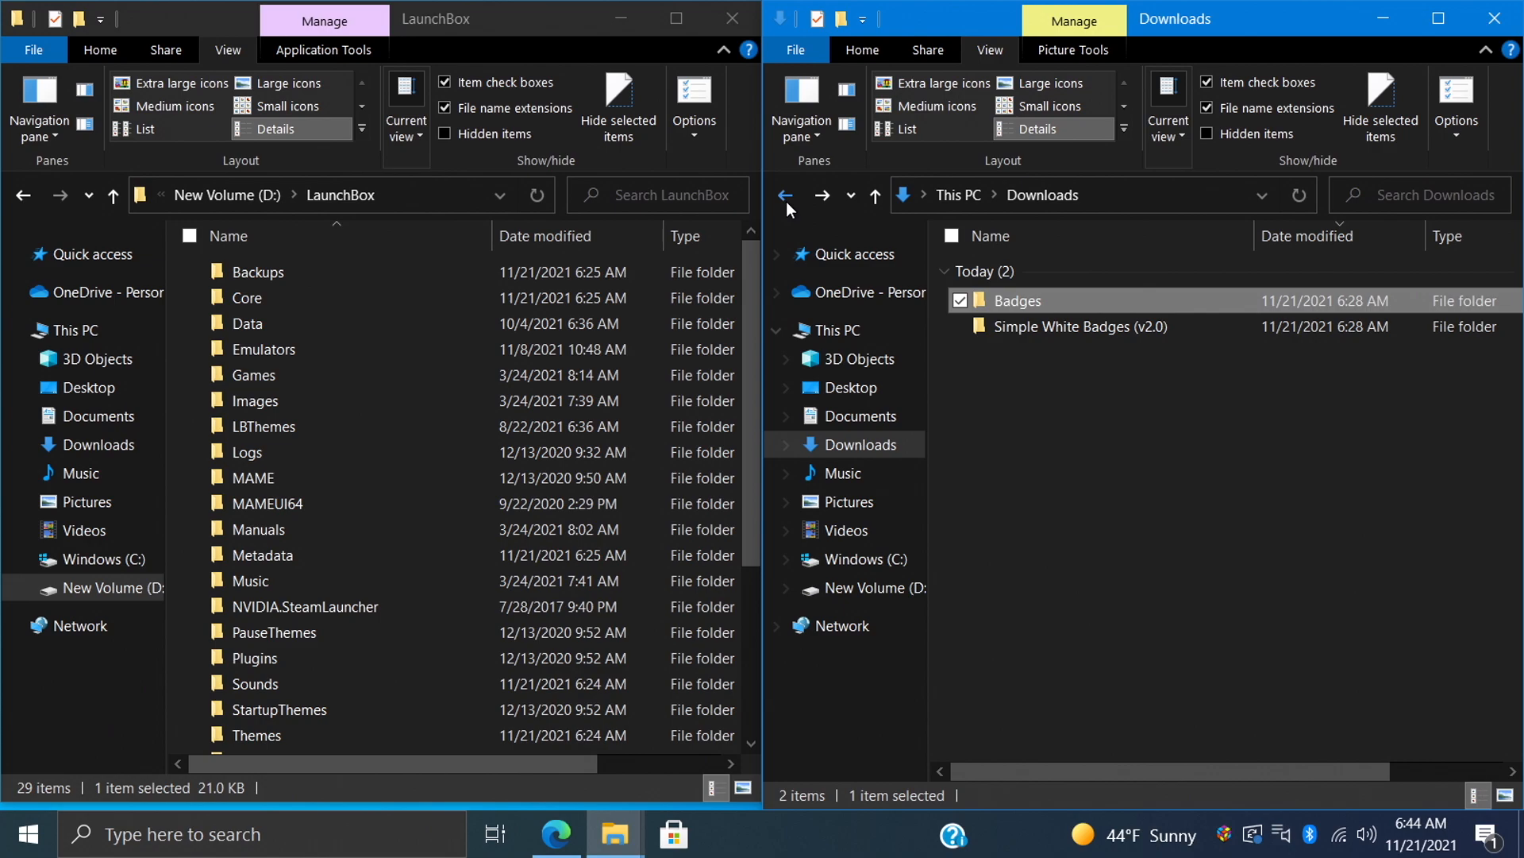
pyautogui.doubleClick(1083, 329)
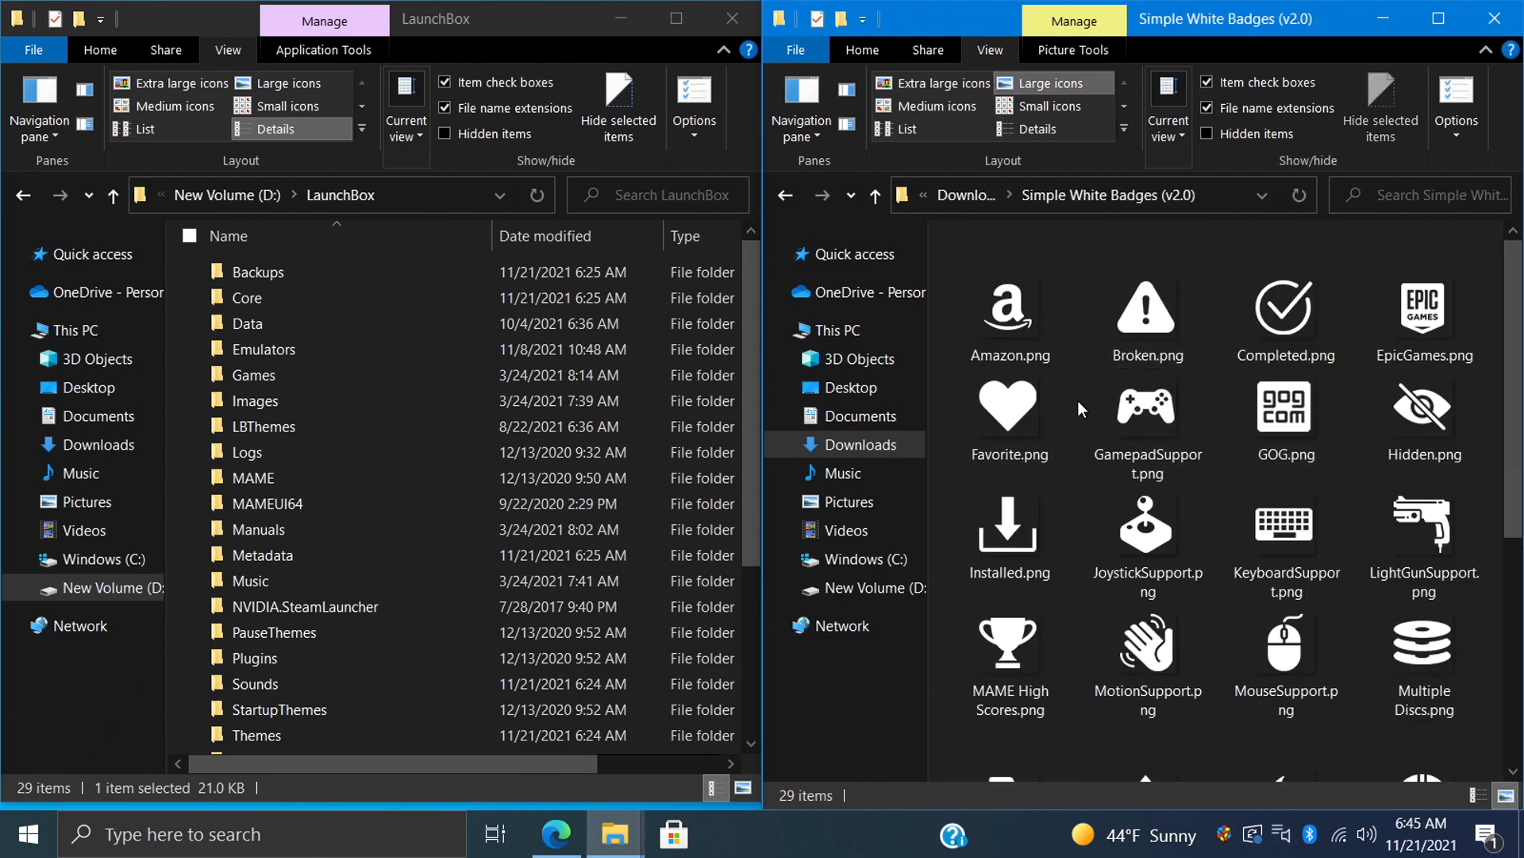
pyautogui.scroll(-5, 1074, 401)
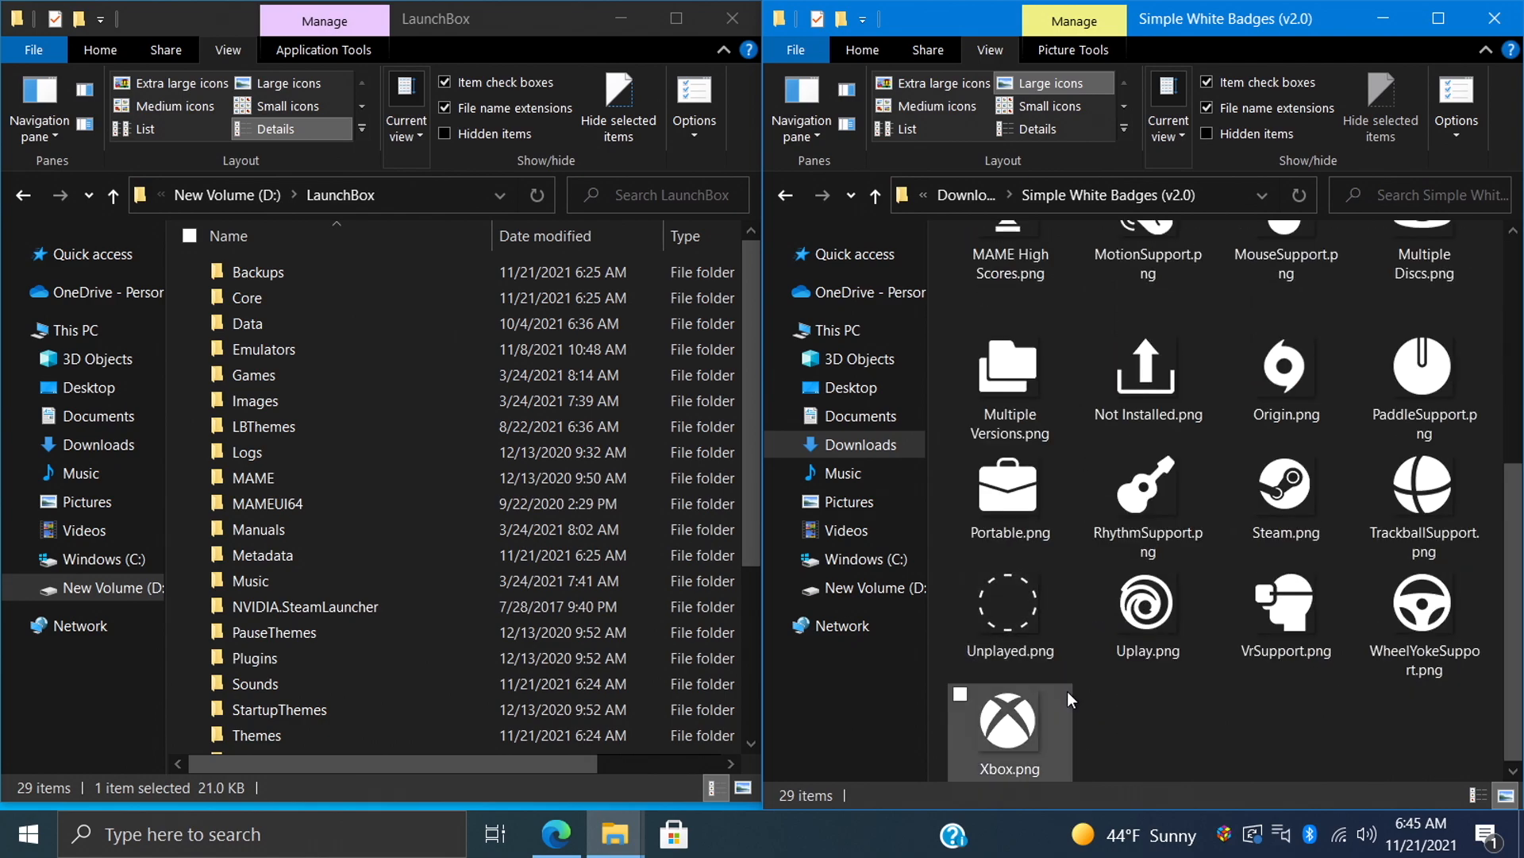
pyautogui.scroll(5, 1071, 522)
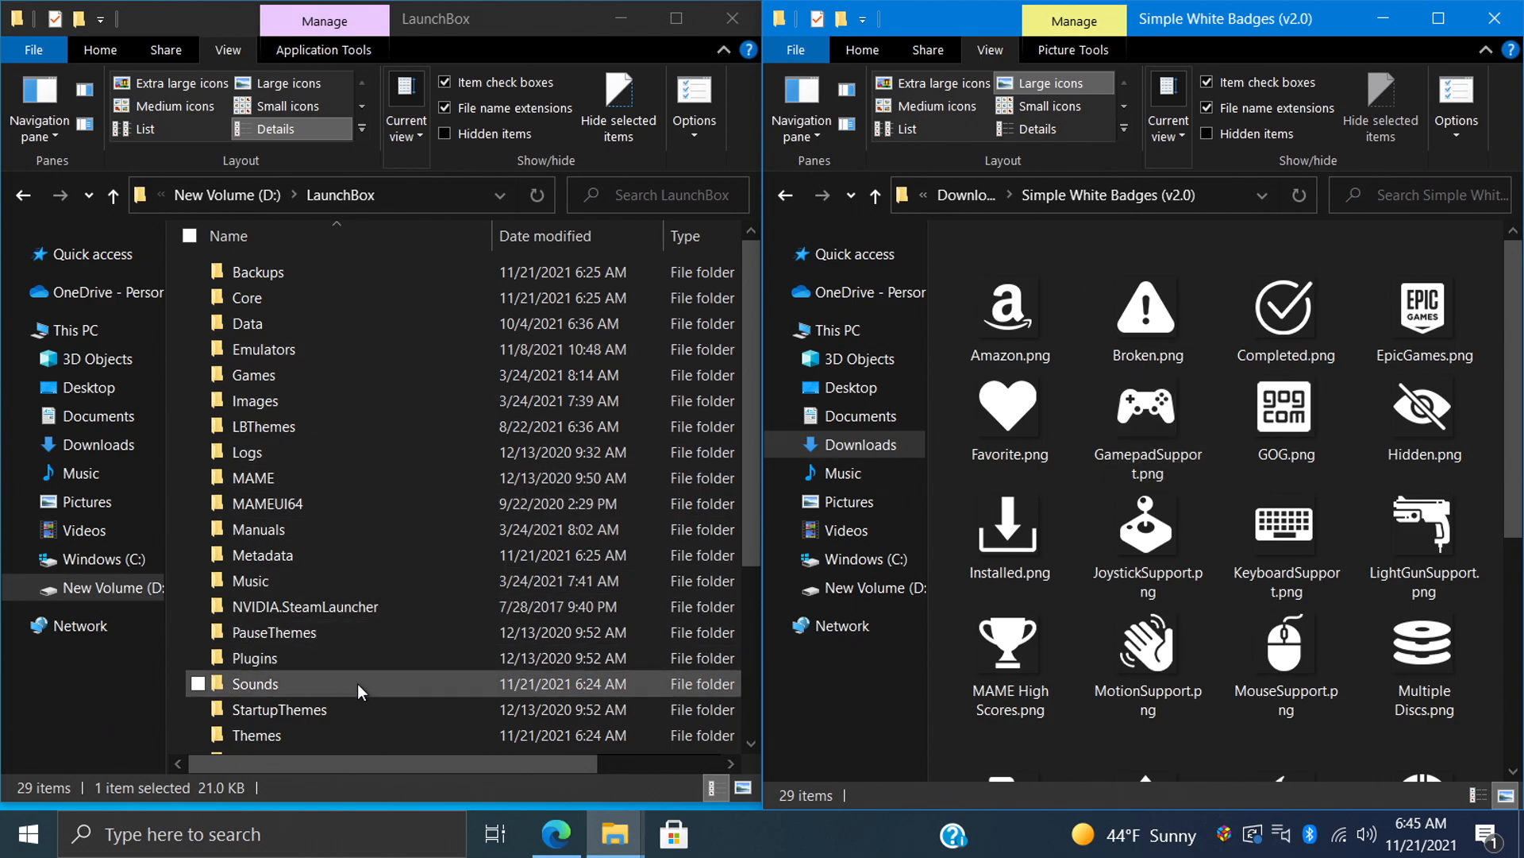
# - Navigate into LaunchBox's Images\Badges folder of stock badge images
pyautogui.doubleClick(273, 400)
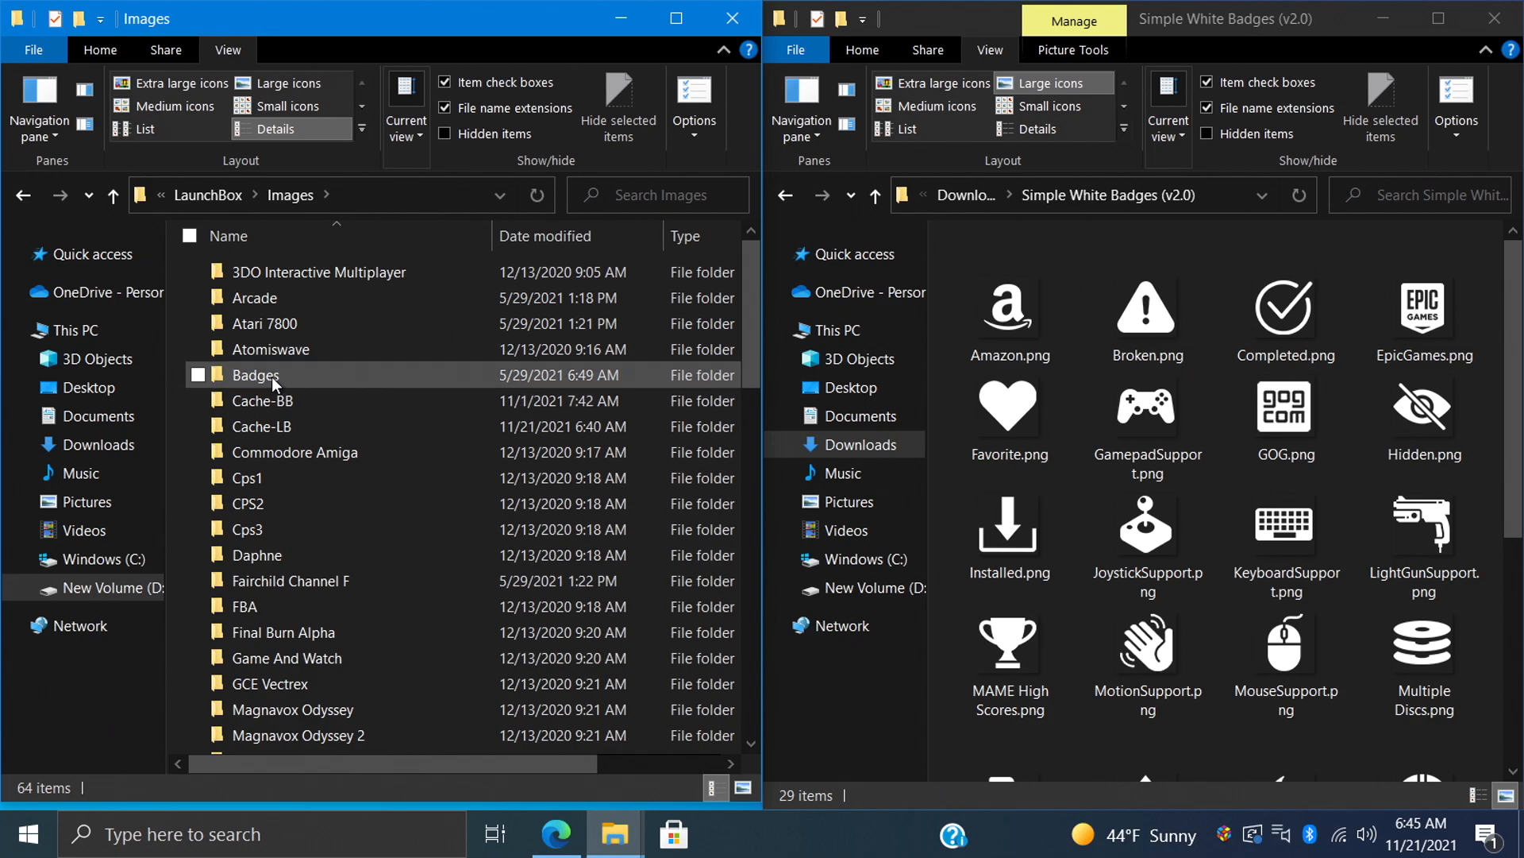
pyautogui.doubleClick(272, 374)
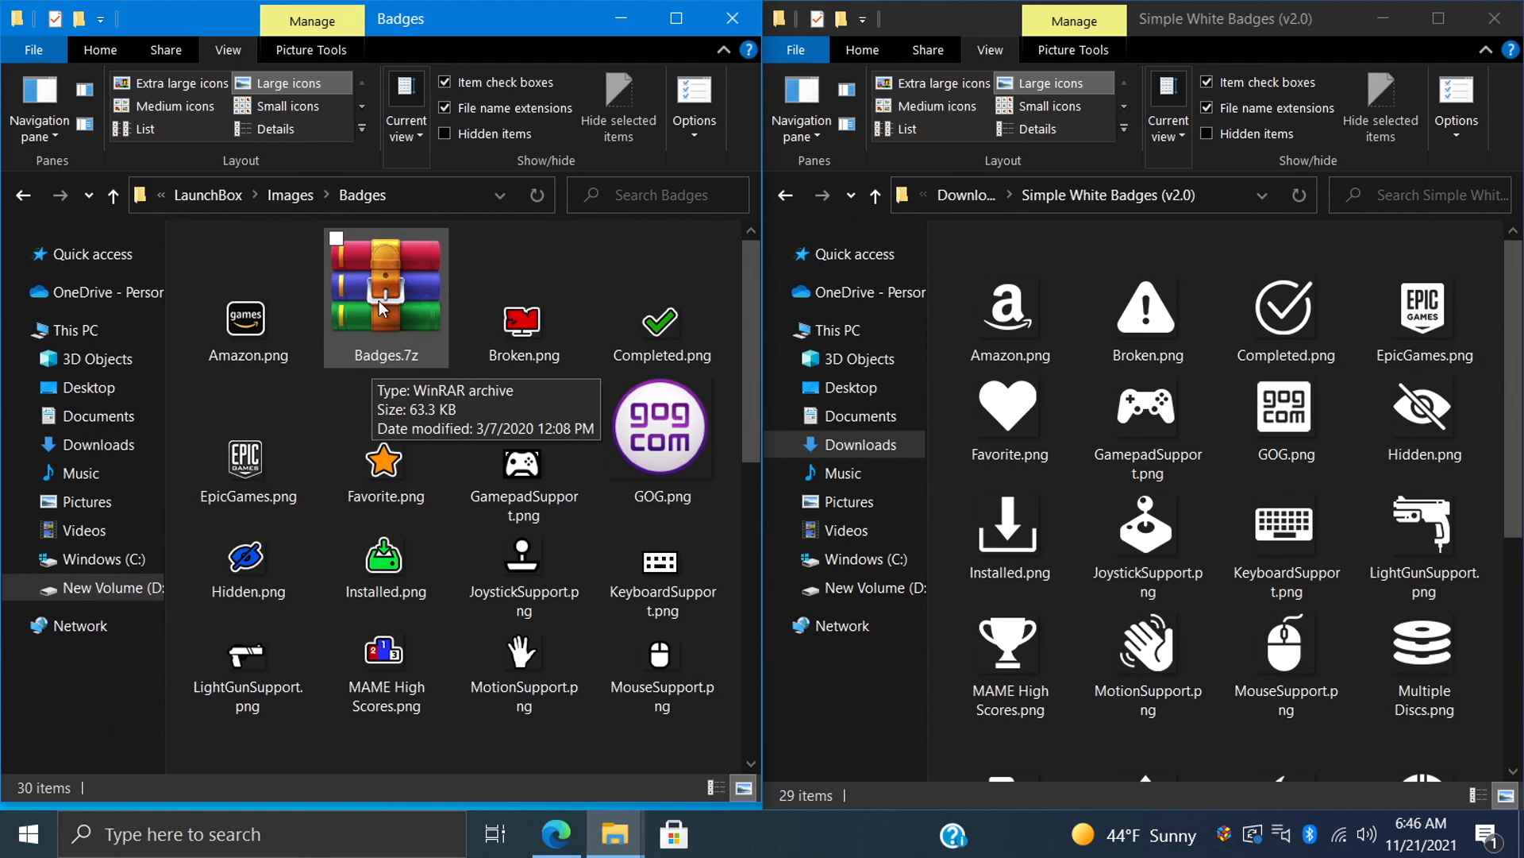
pyautogui.scroll(-5, 334, 418)
pyautogui.scroll(5, 324, 512)
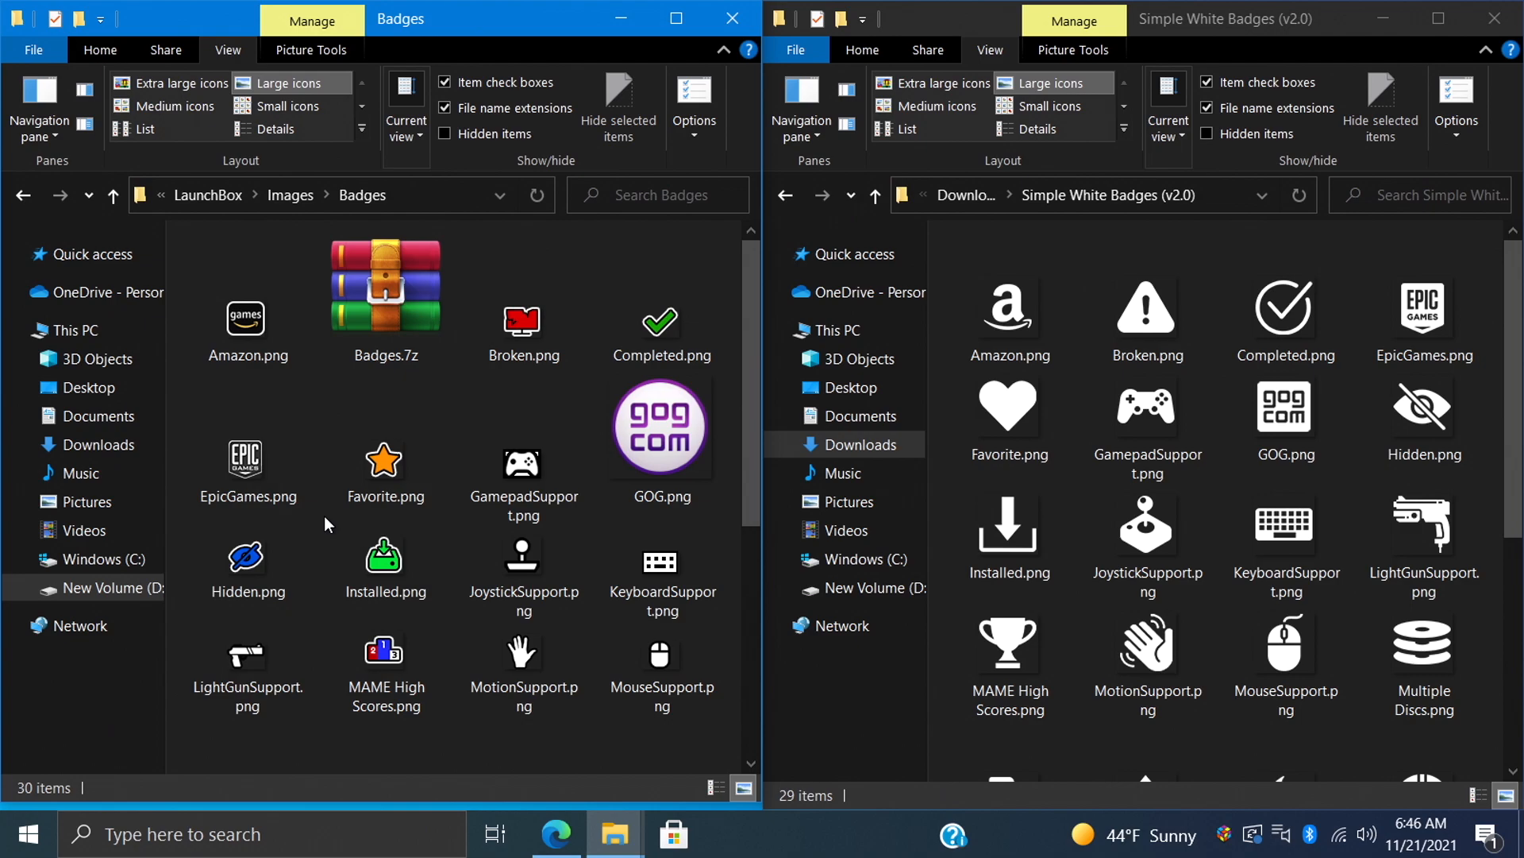
# - Drag all 29 white badge PNGs into LaunchBox's Badges folder, replacing the existing files, and close the window
pyautogui.moveTo(953, 256); pyautogui.dragTo(1065, 304)
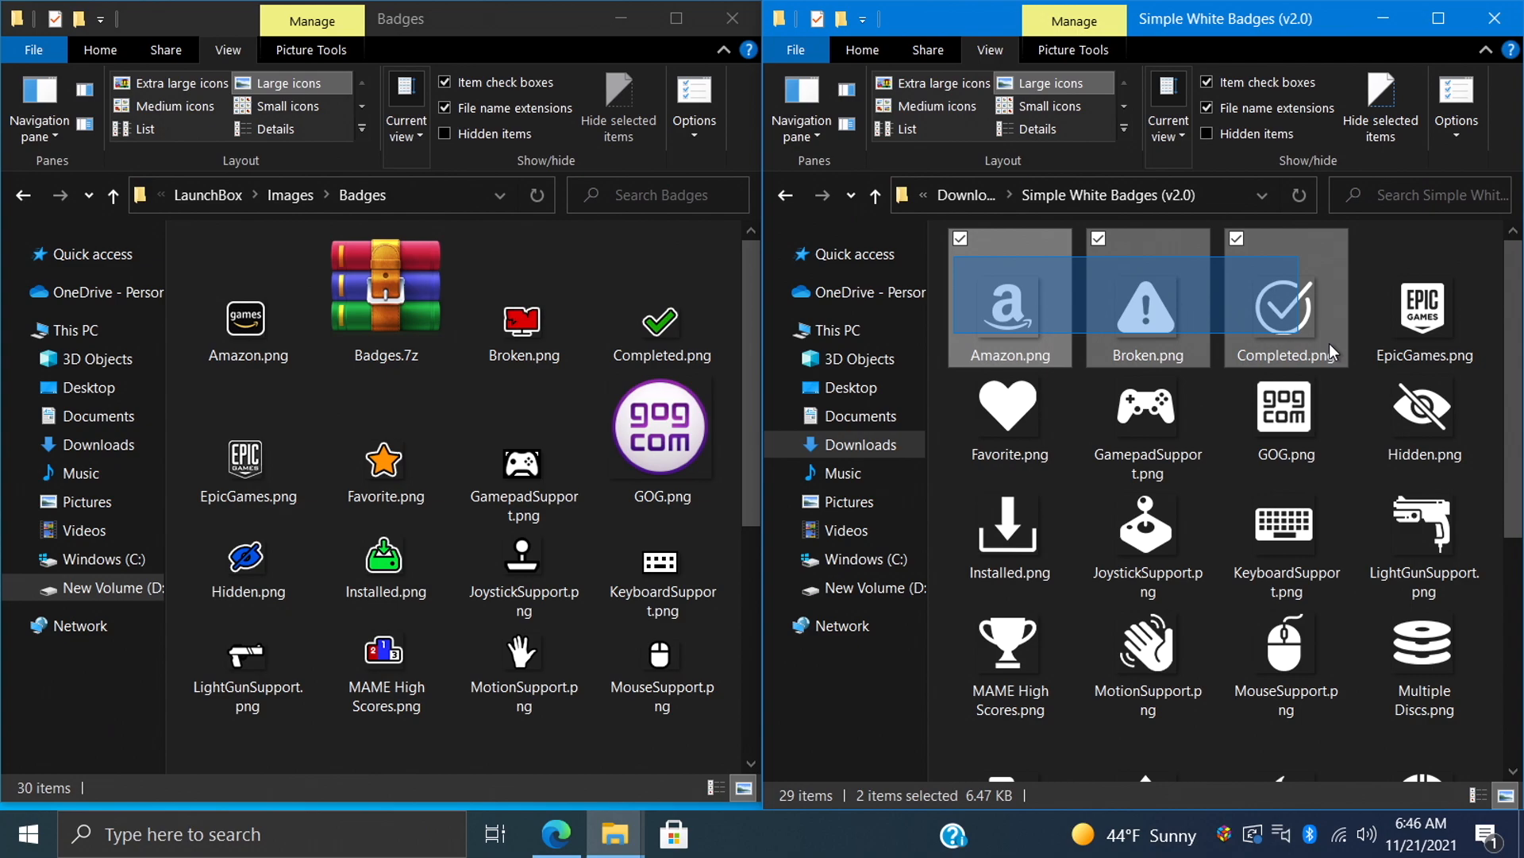
pyautogui.moveTo(1335, 351); pyautogui.dragTo(1173, 762)
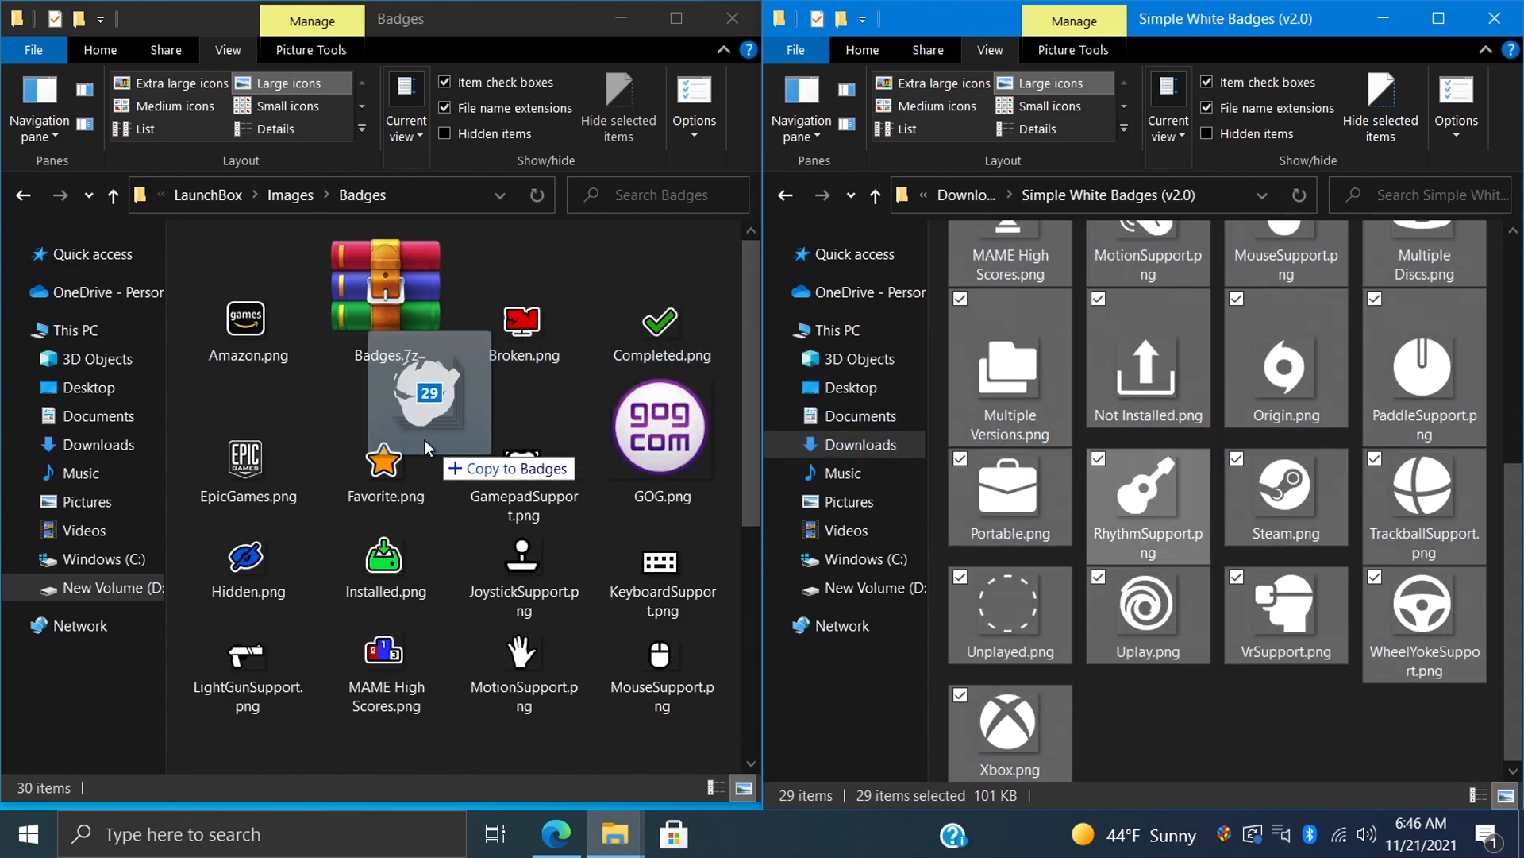
pyautogui.moveTo(1174, 505); pyautogui.dragTo(432, 438)
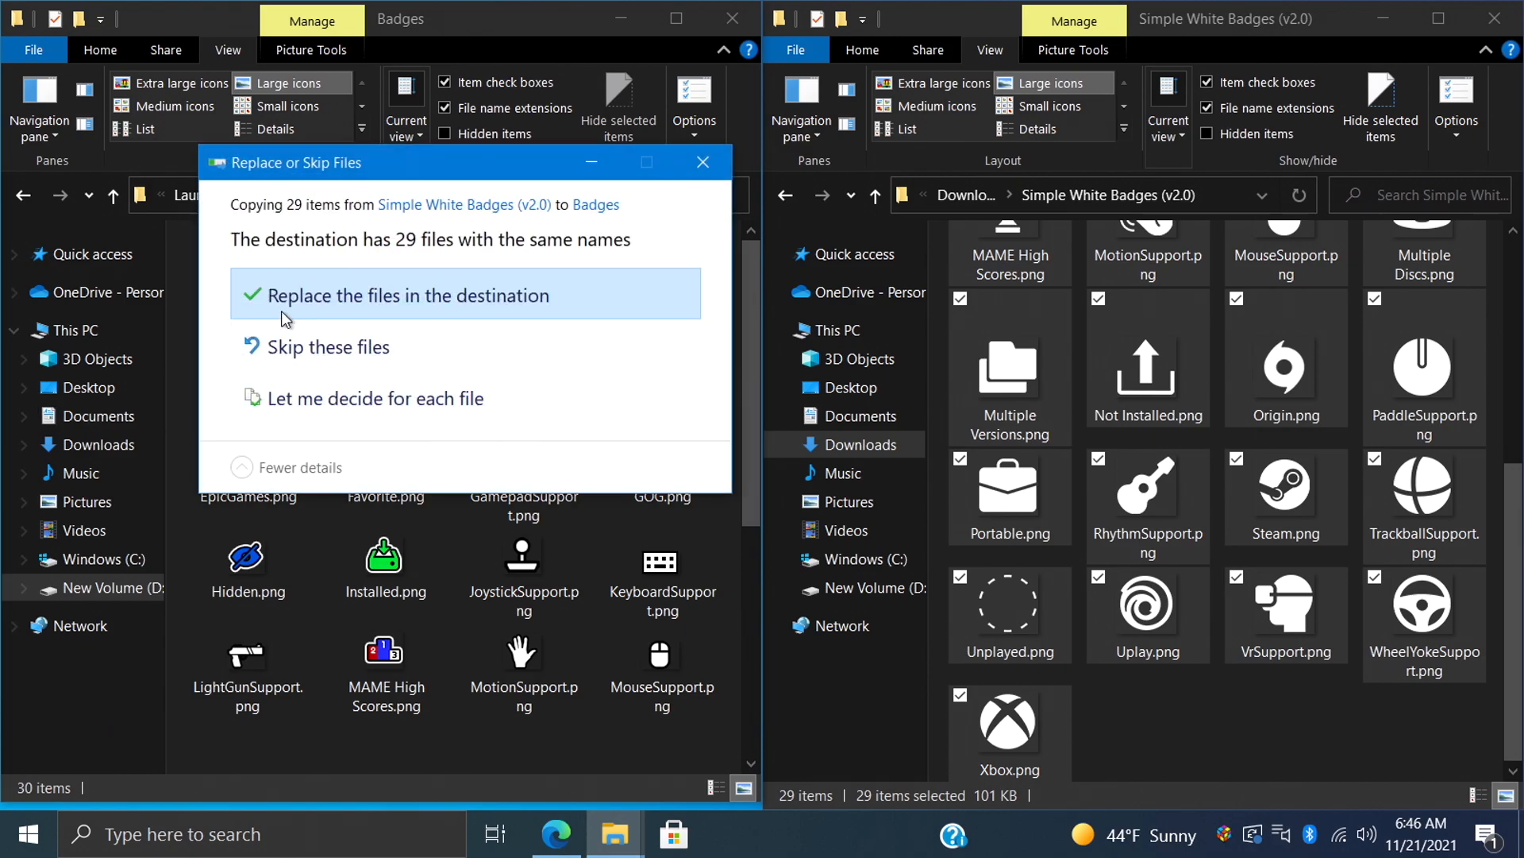
pyautogui.click(297, 299)
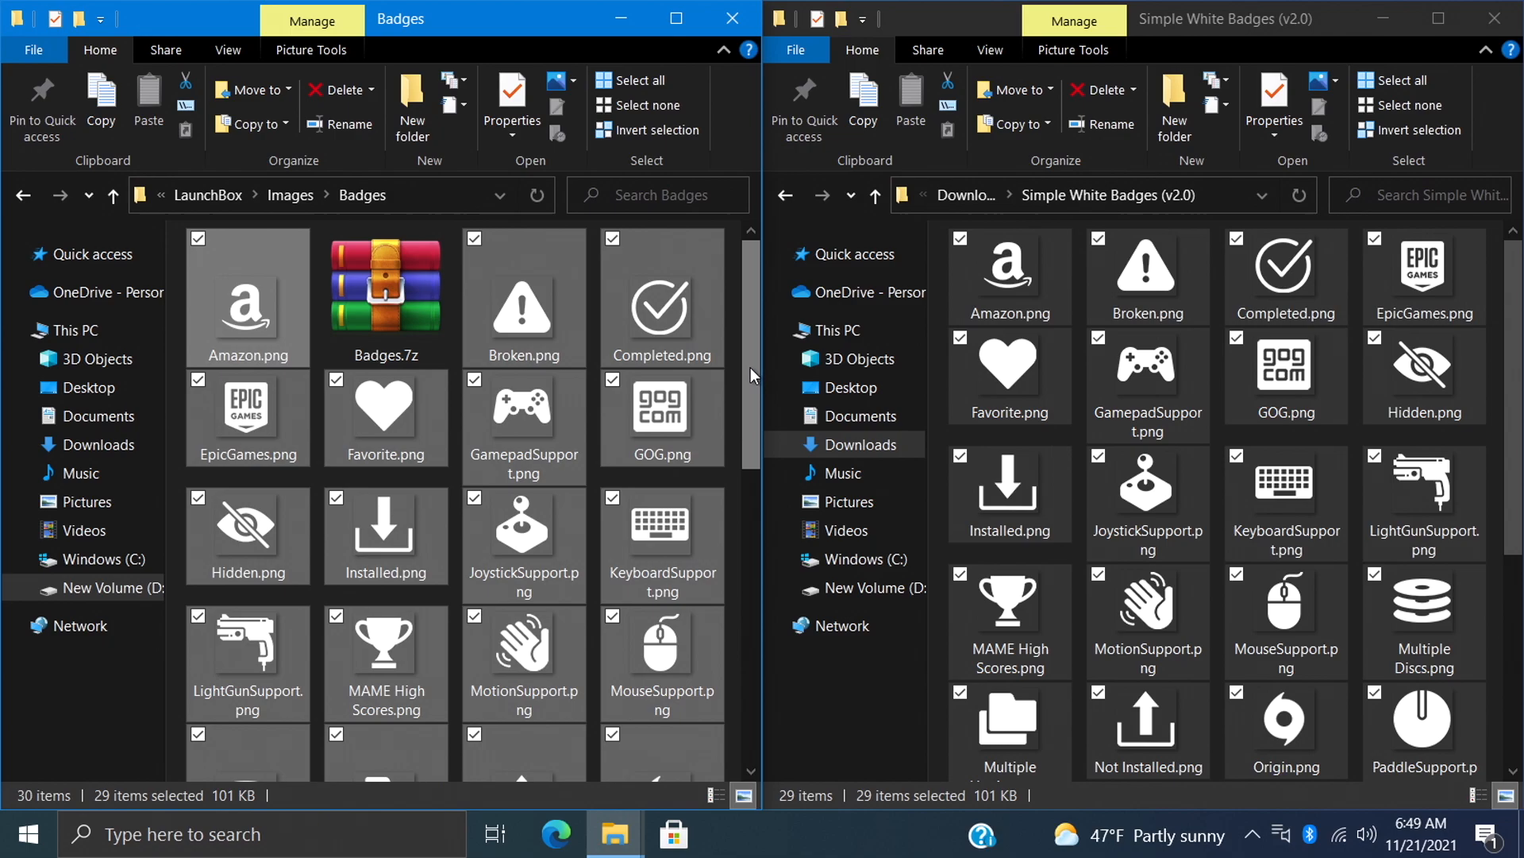
pyautogui.moveTo(750, 368); pyautogui.dragTo(766, 668)
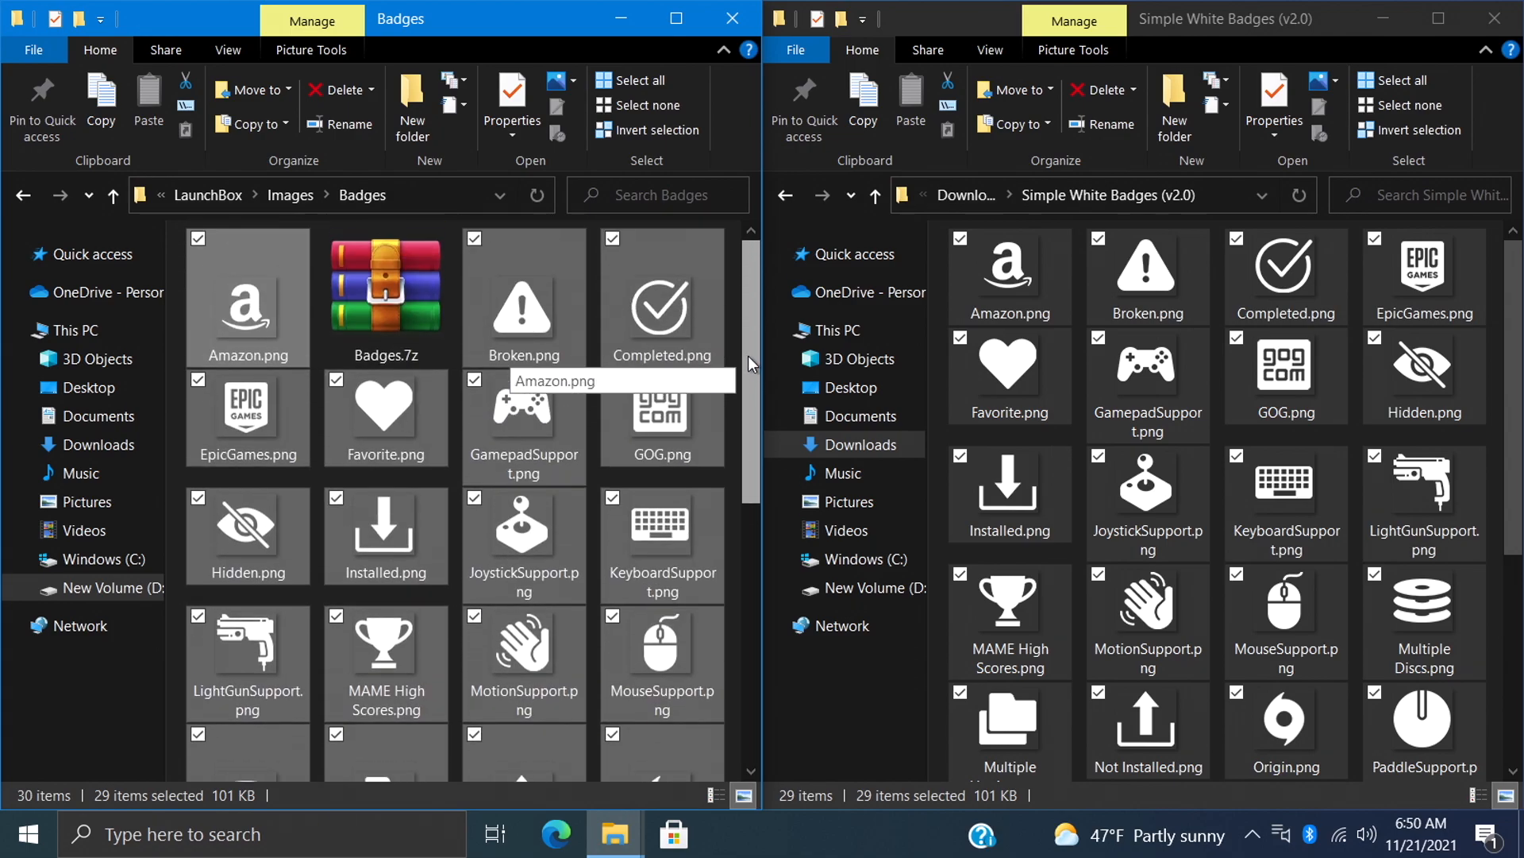
pyautogui.click(735, 18)
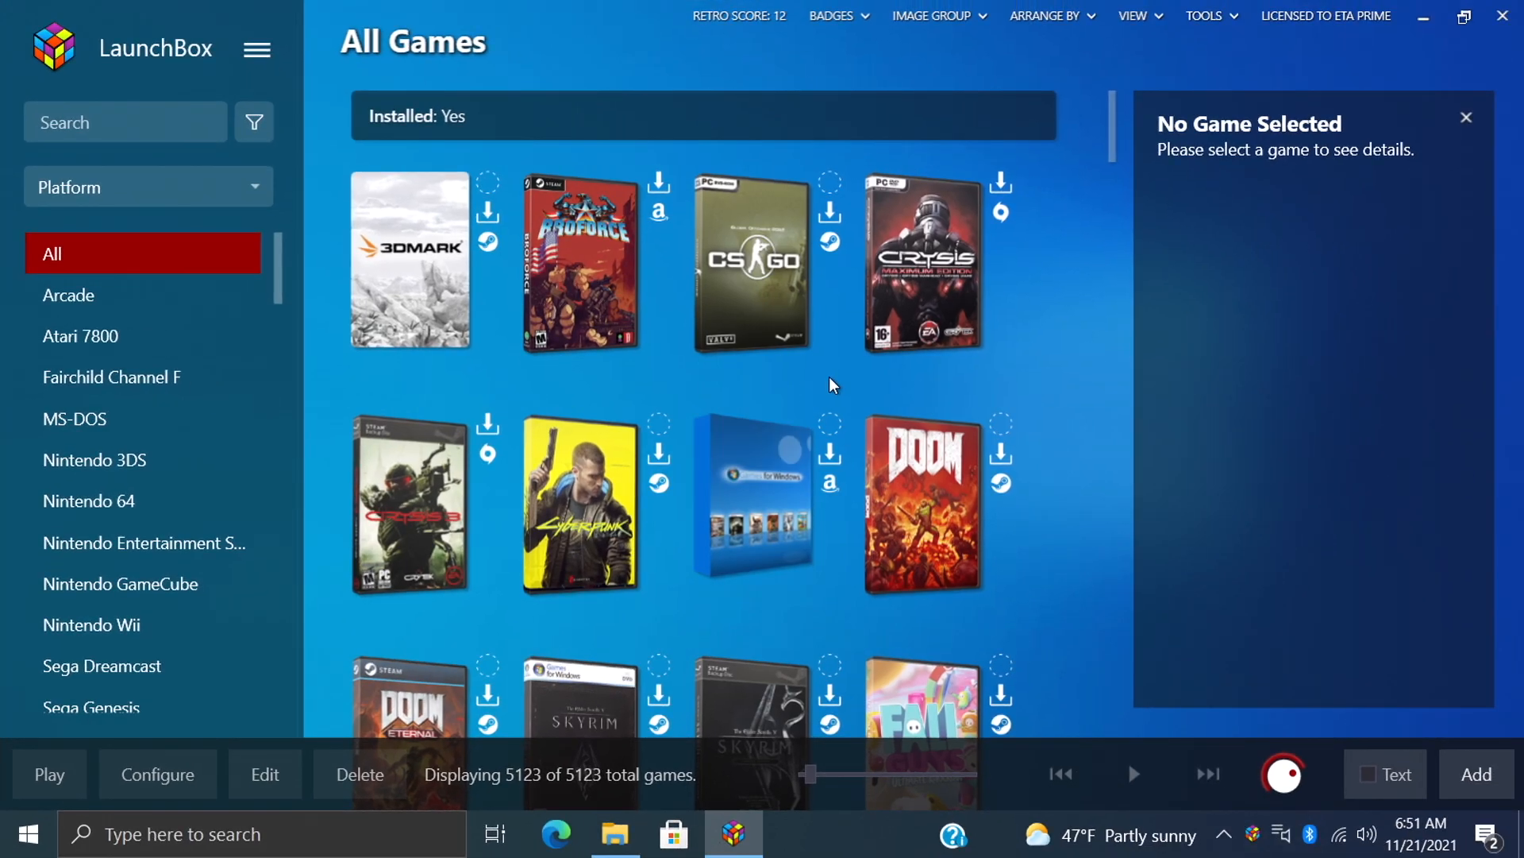
pyautogui.scroll(-4, 840, 405)
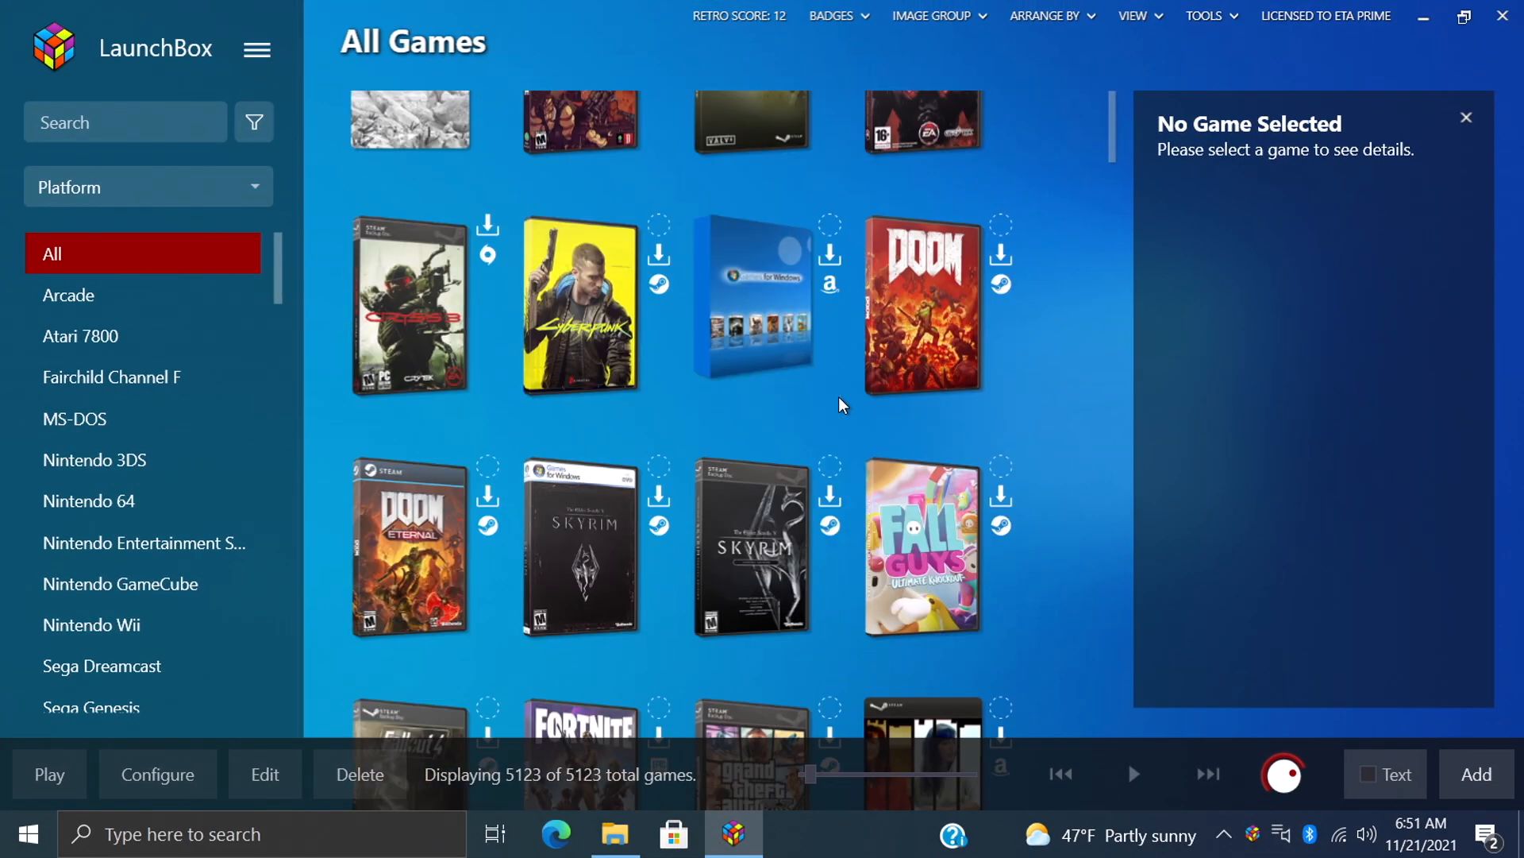
pyautogui.scroll(-2, 840, 405)
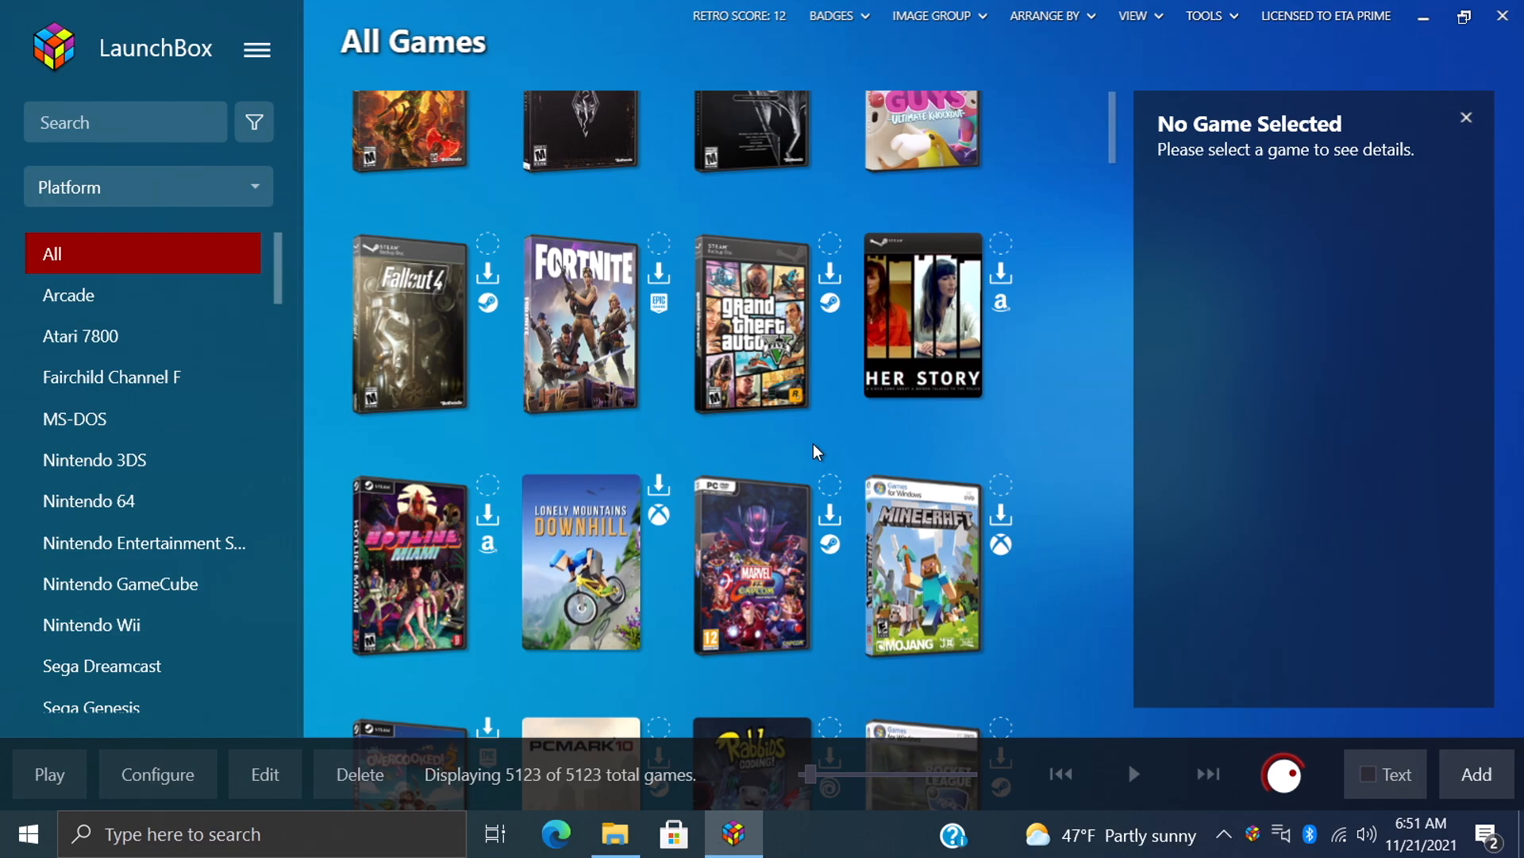
pyautogui.scroll(-2, 823, 459)
pyautogui.scroll(-2, 828, 467)
pyautogui.scroll(-1, 828, 467)
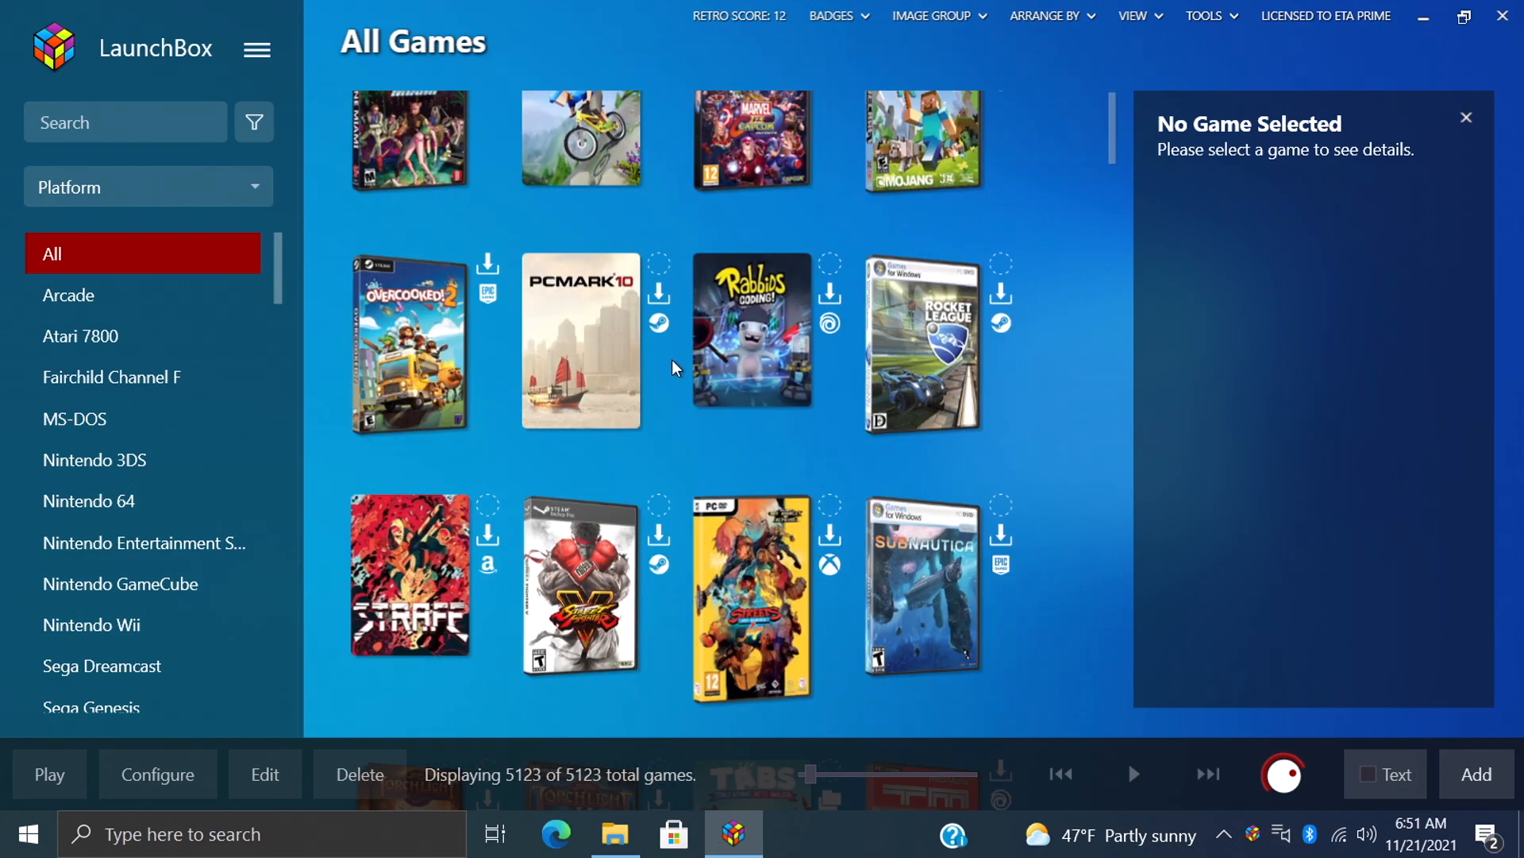
pyautogui.scroll(5, 834, 477)
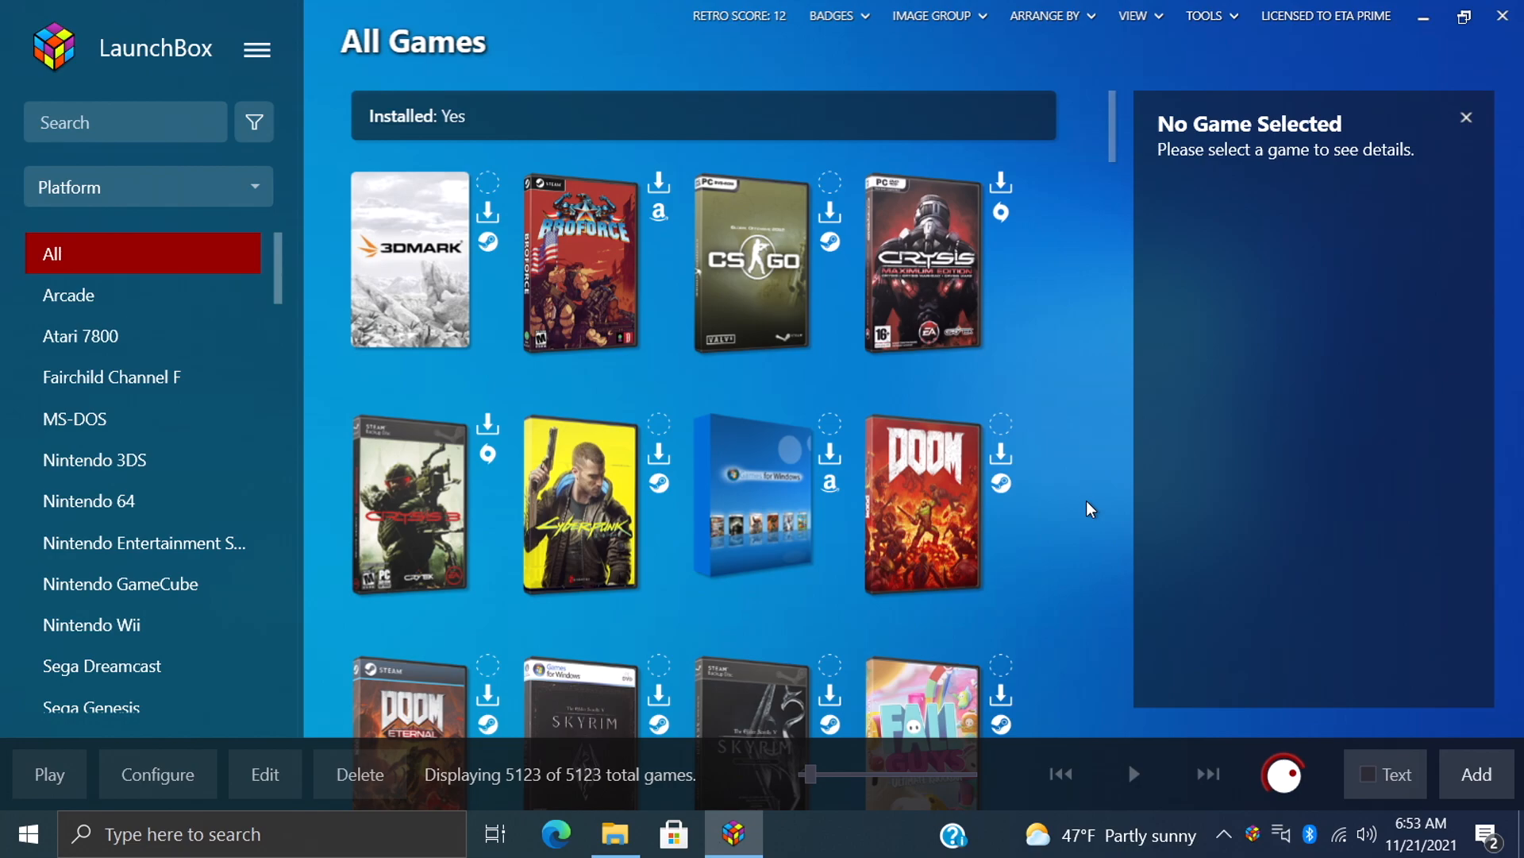
pyautogui.scroll(-3, 1078, 369)
pyautogui.scroll(-3, 1066, 442)
pyautogui.scroll(-3, 1052, 507)
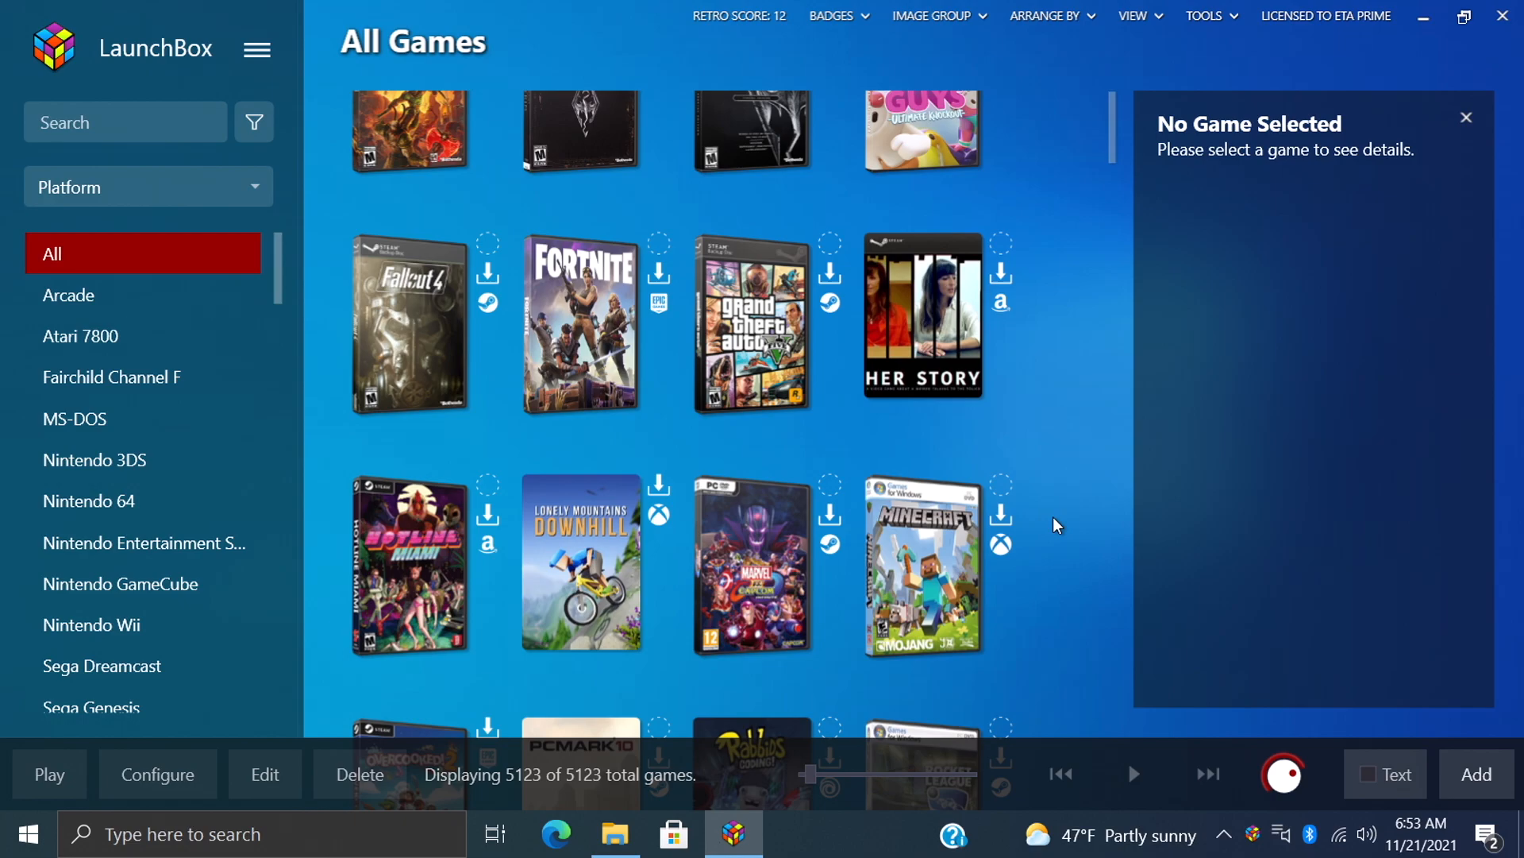
pyautogui.scroll(-3, 1054, 515)
pyautogui.scroll(-3, 1052, 516)
pyautogui.scroll(-2, 1053, 516)
pyautogui.scroll(2, 1053, 517)
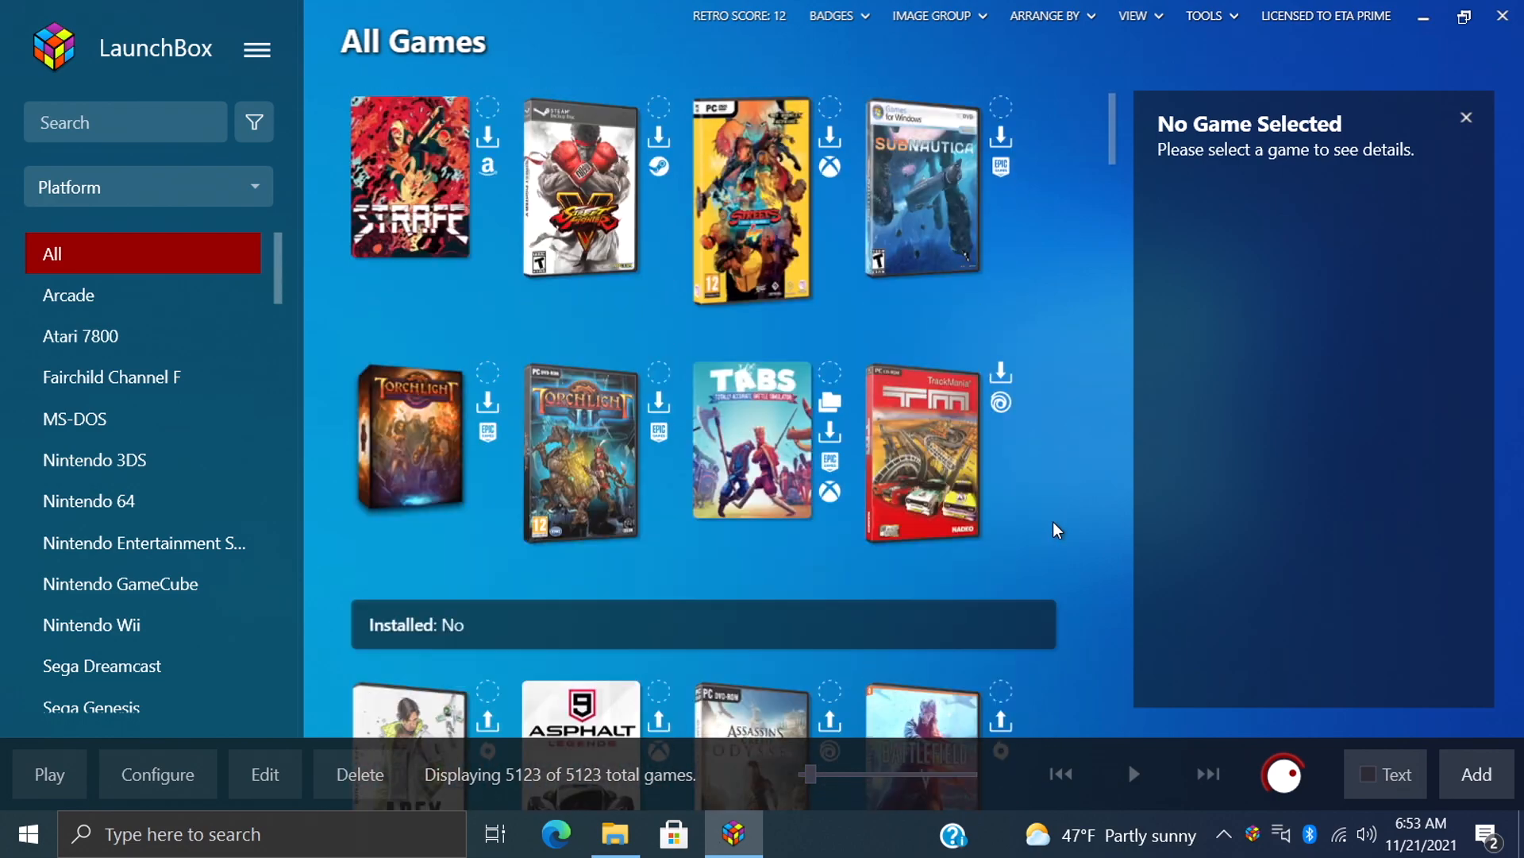
pyautogui.scroll(1, 1053, 521)
pyautogui.scroll(3, 1053, 521)
pyautogui.scroll(3, 1053, 521)
pyautogui.scroll(3, 1054, 520)
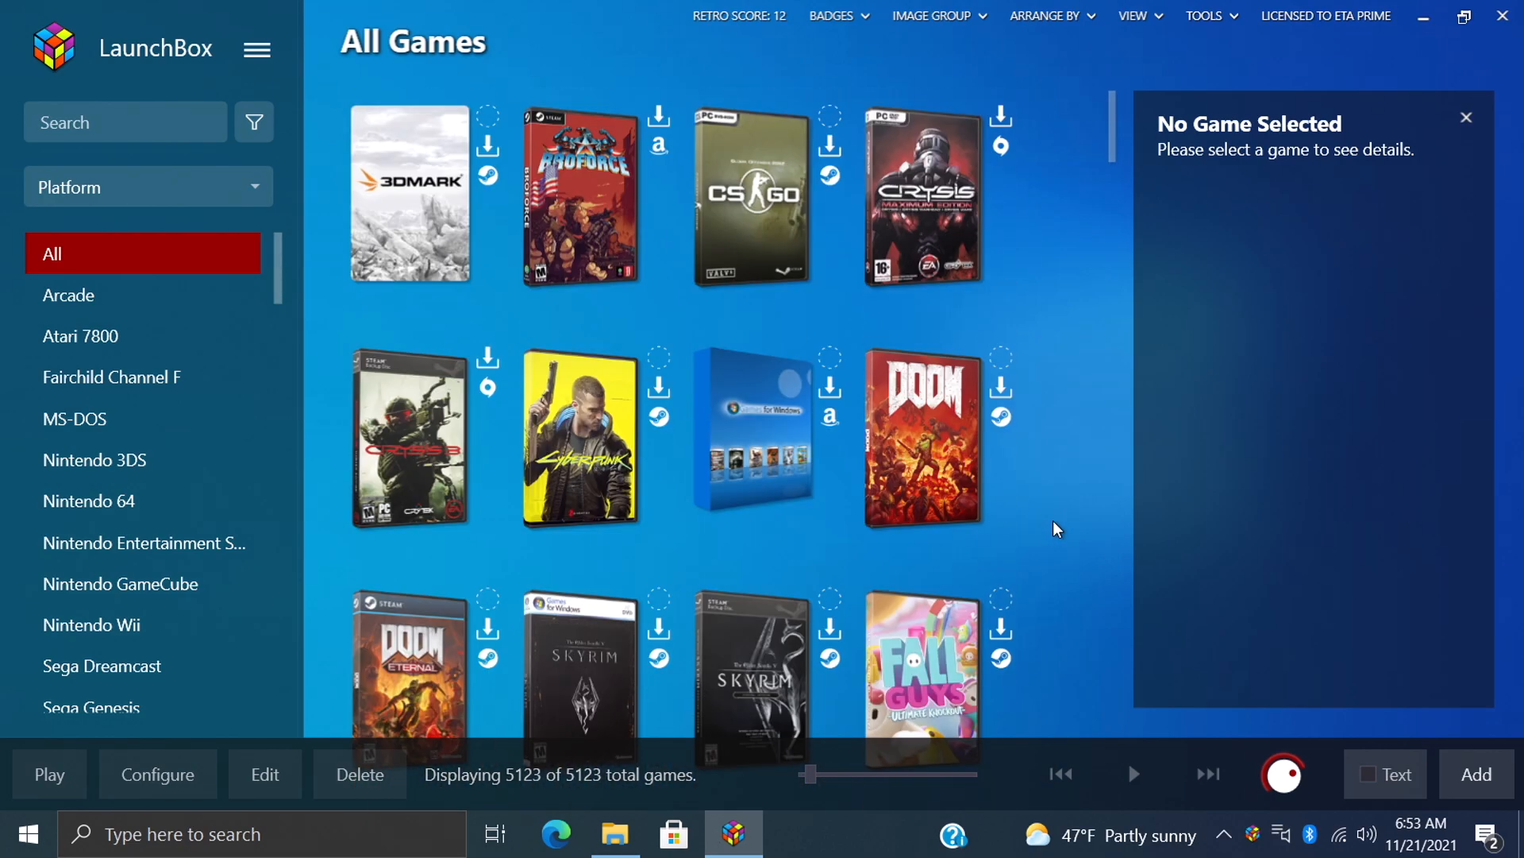
pyautogui.scroll(2, 1053, 521)
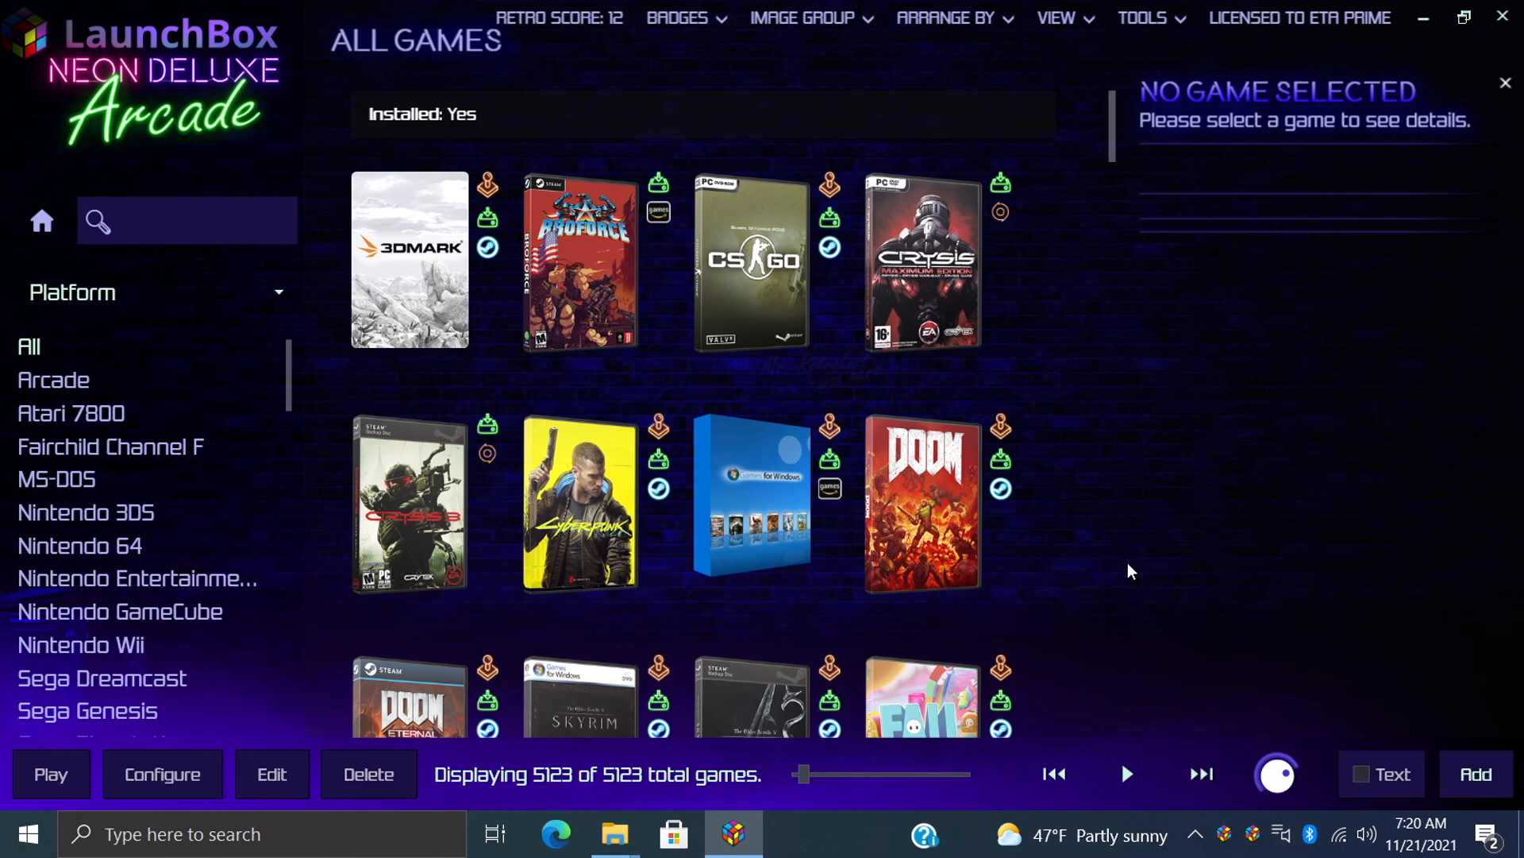
pyautogui.scroll(-3, 1054, 459)
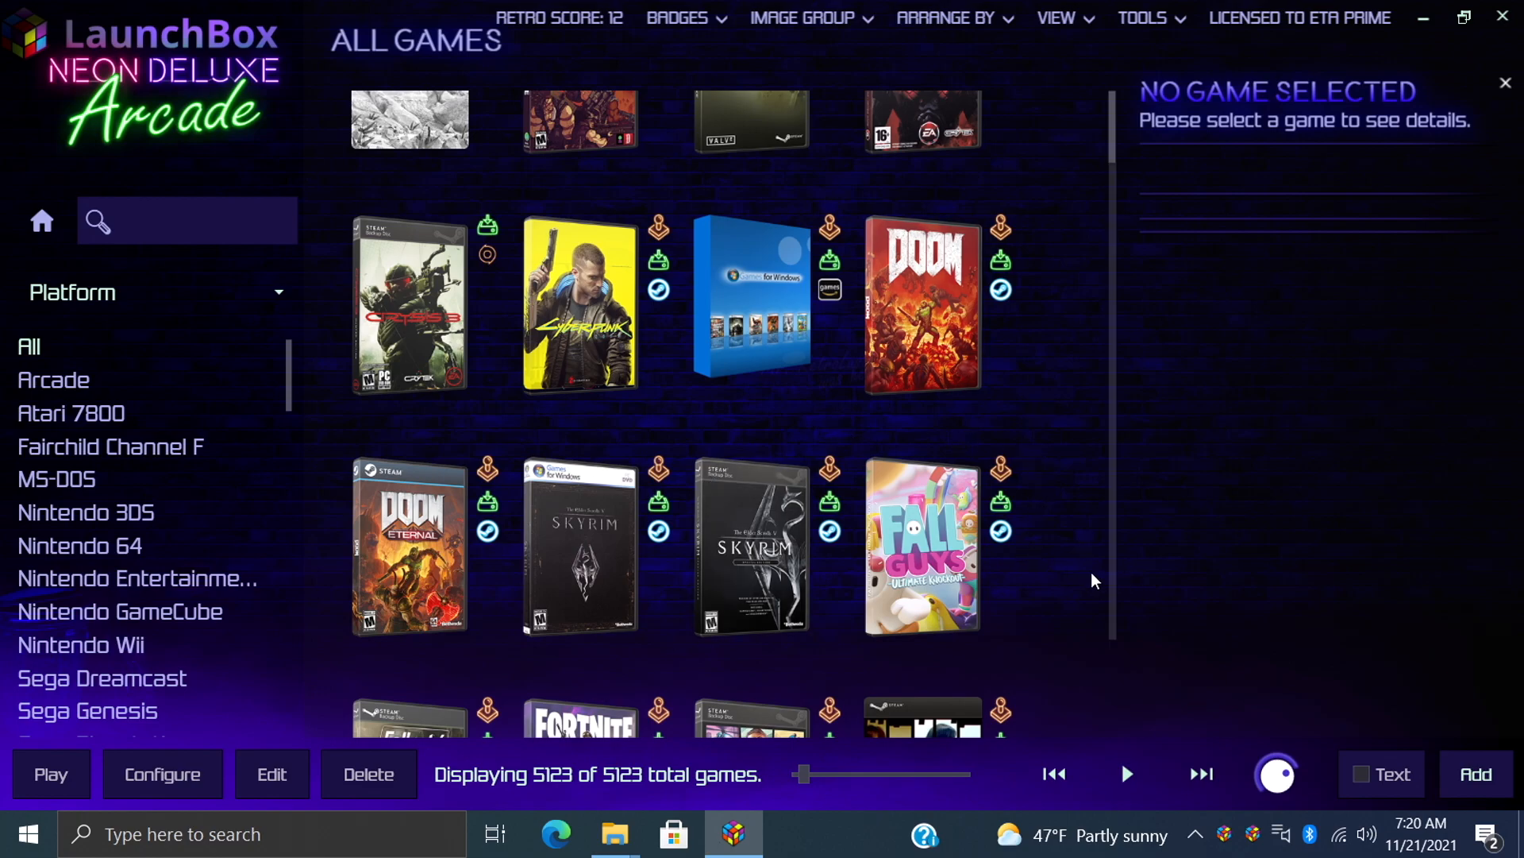
pyautogui.scroll(3, 1091, 572)
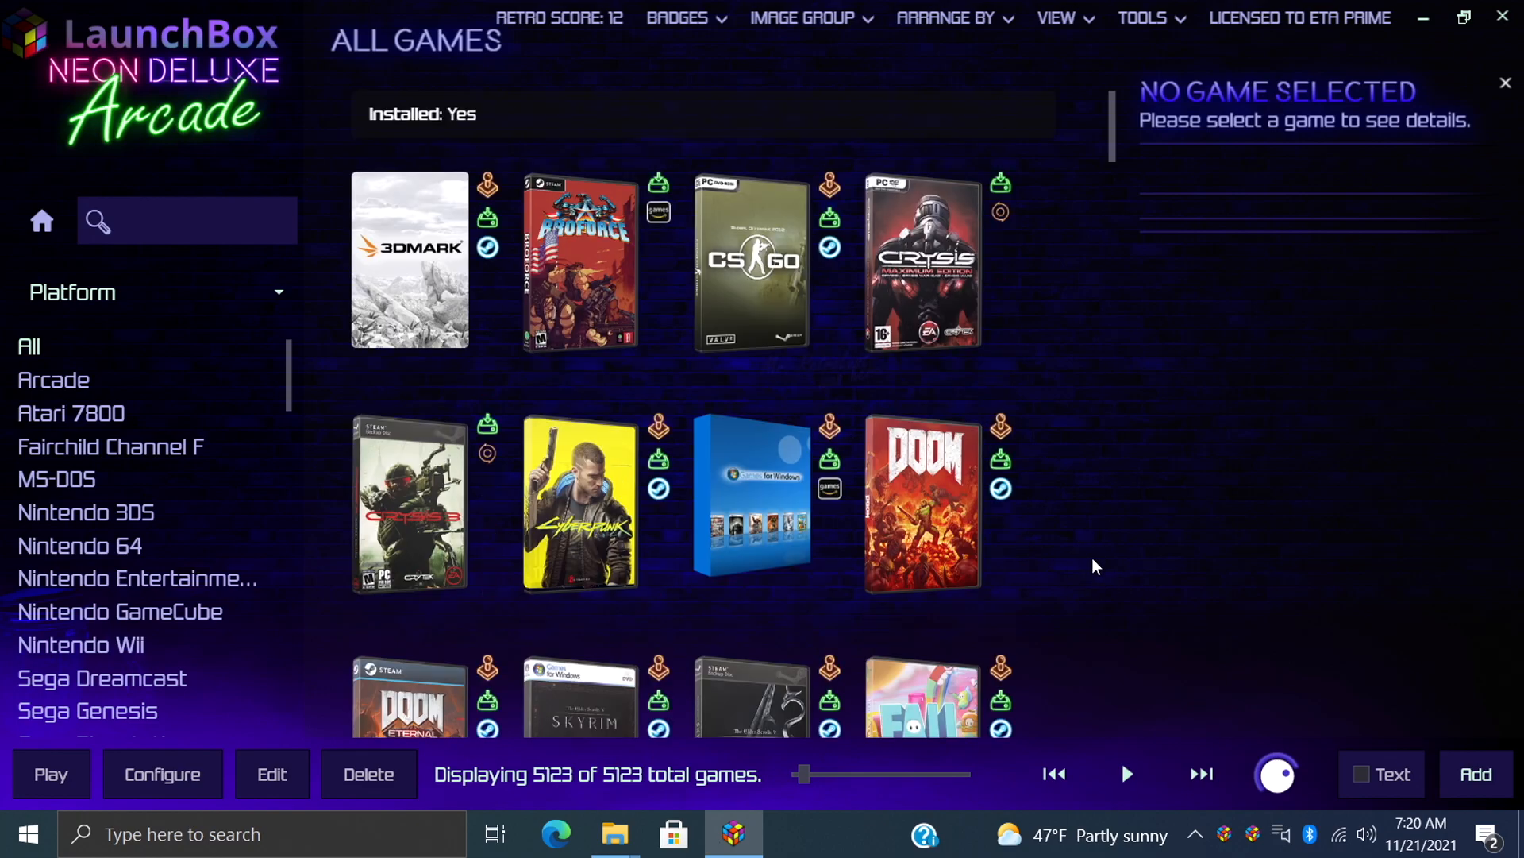
pyautogui.scroll(-3, 1092, 558)
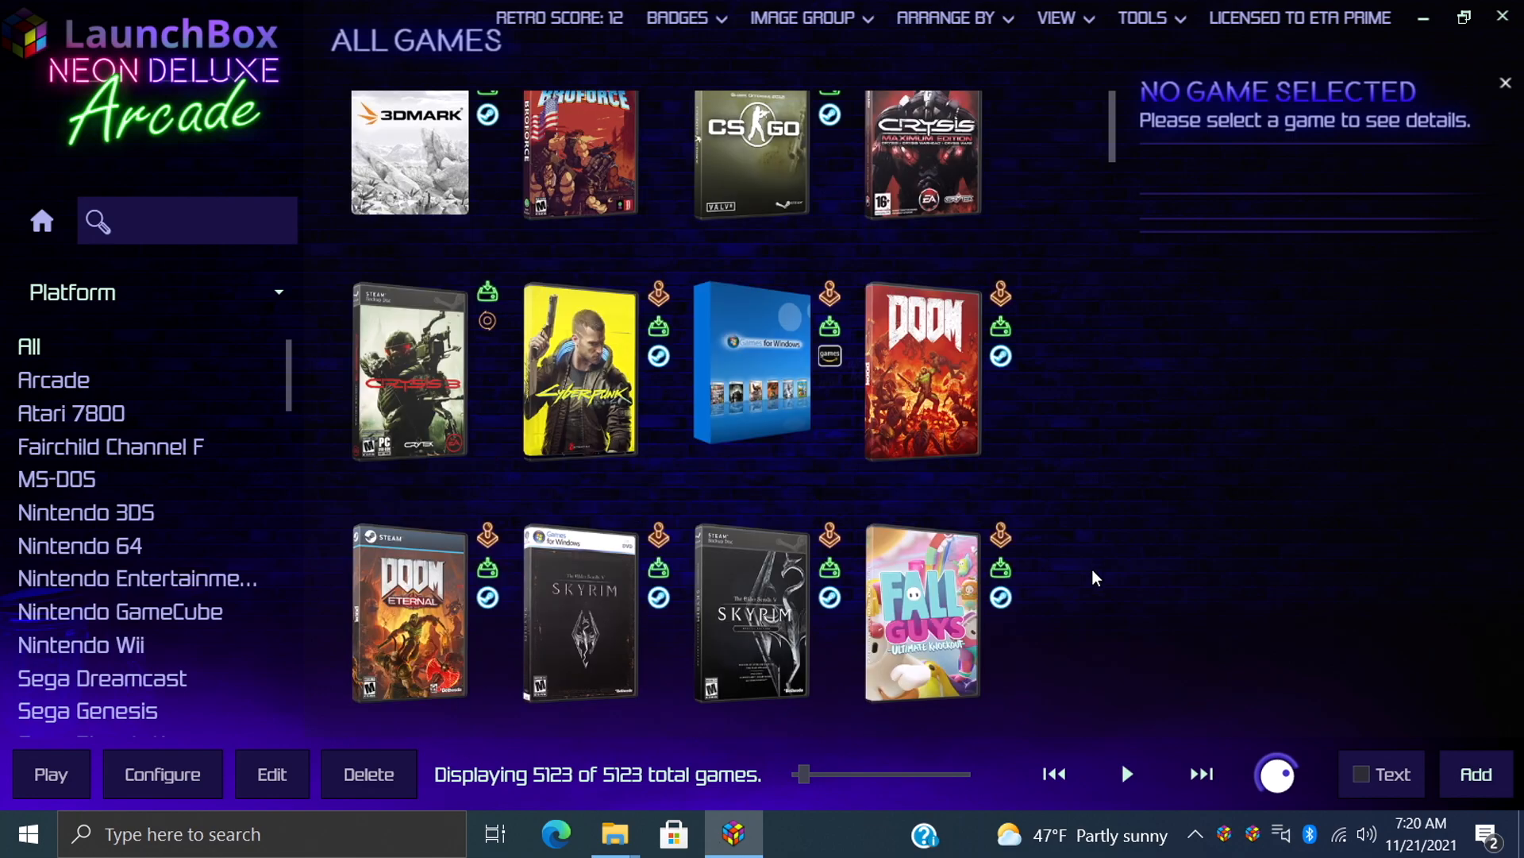
pyautogui.scroll(3, 1092, 575)
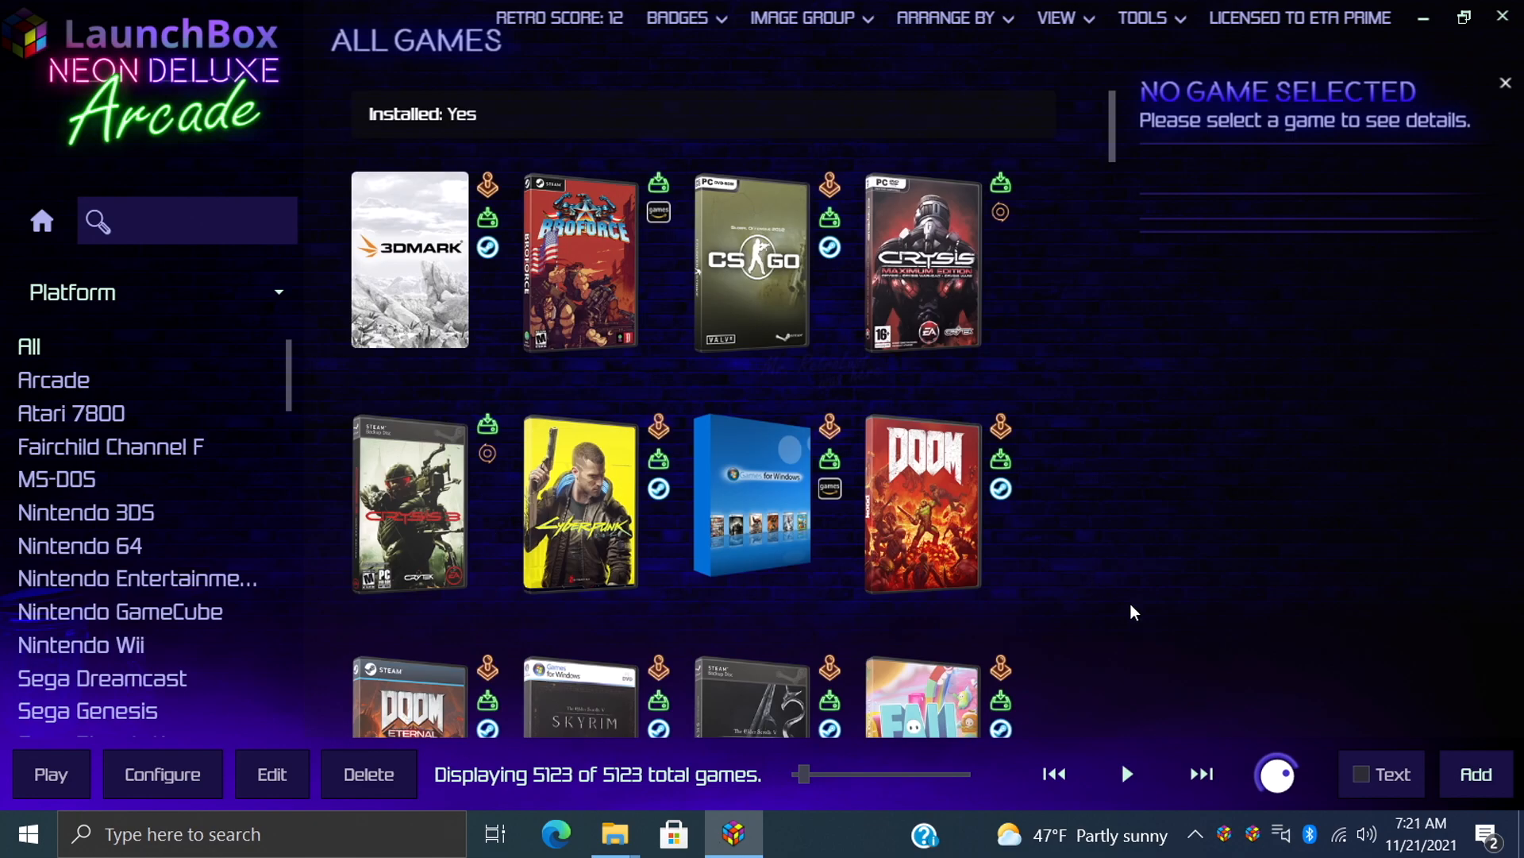